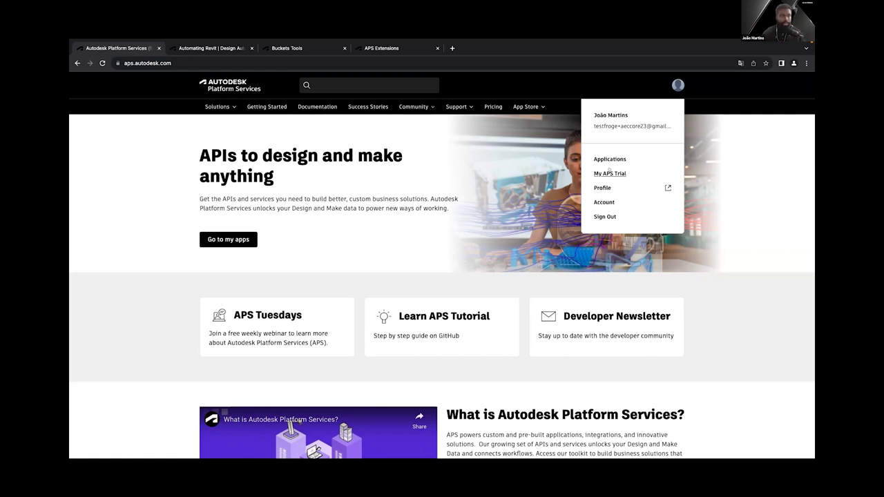
Step: View the account's APS trial page, and start creating a new application from the applications list
click(613, 173)
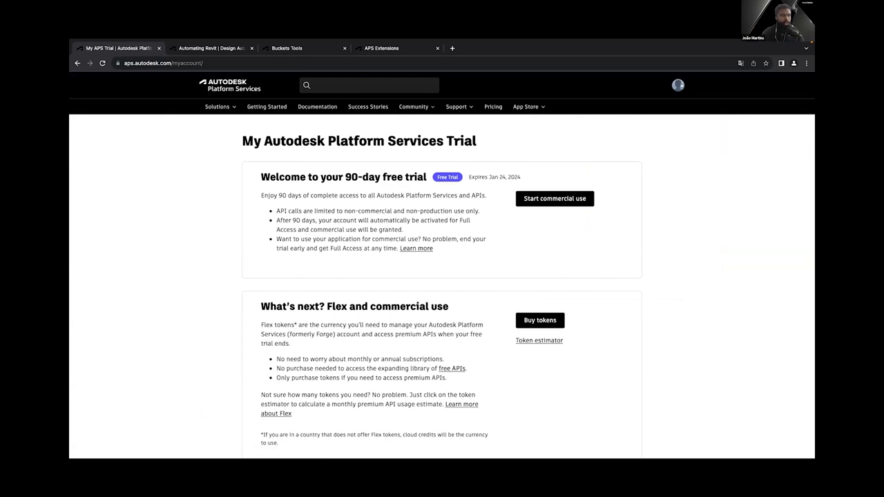
click(678, 84)
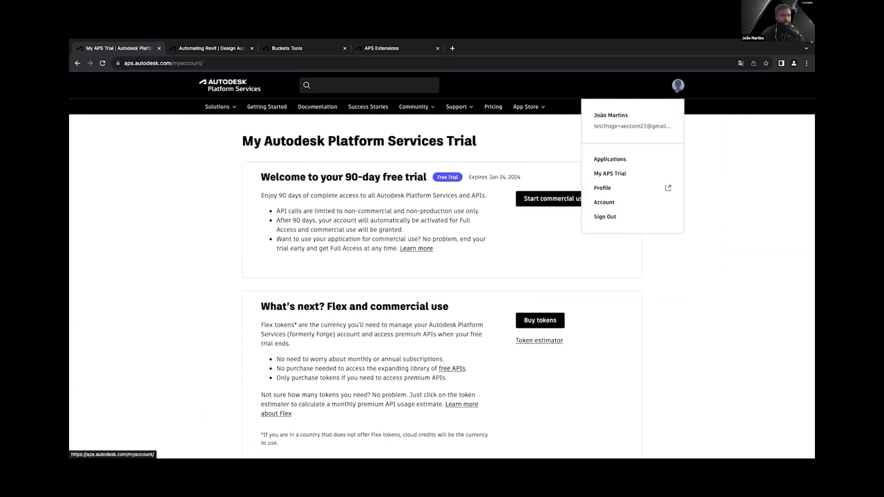
click(610, 159)
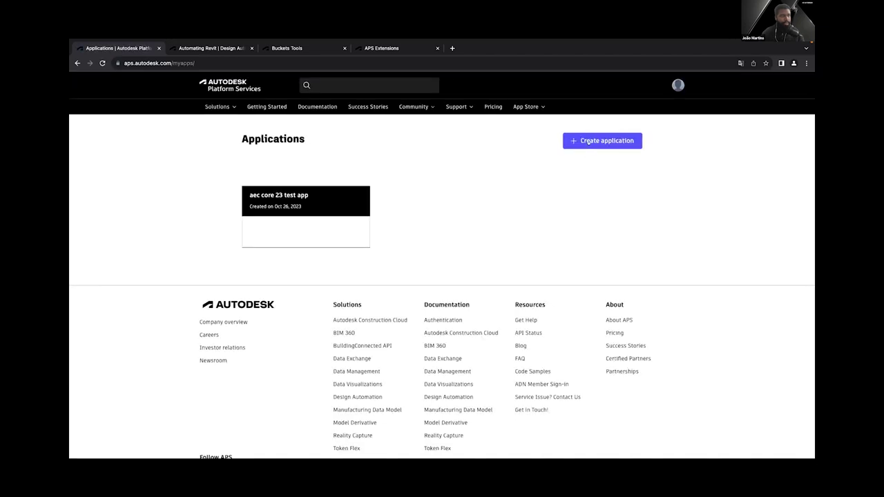
click(589, 139)
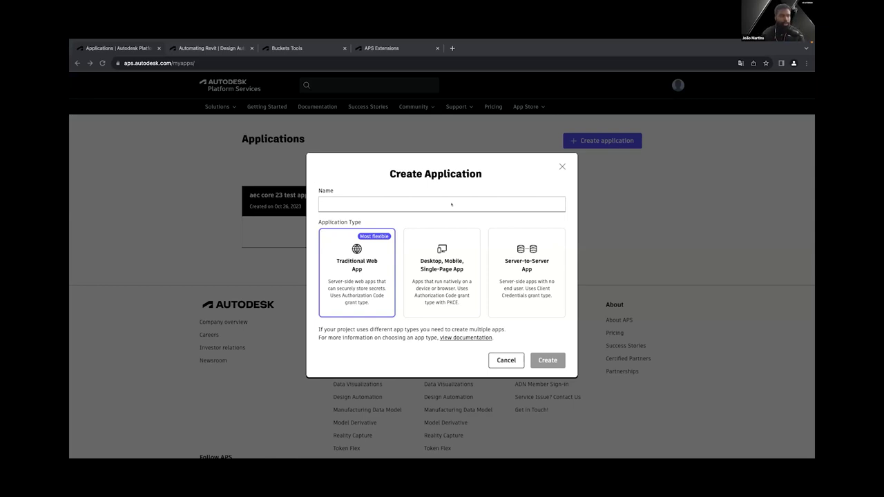
Step: Try the Server-to-Server App and Desktop, Mobile, Single-Page App types, and return the selection to Traditional Web App
click(513, 247)
click(361, 261)
click(526, 262)
click(358, 289)
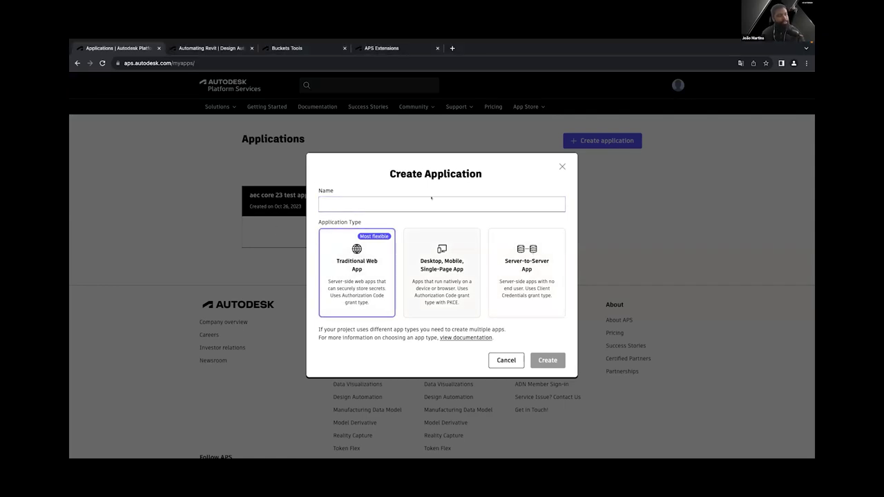
click(463, 265)
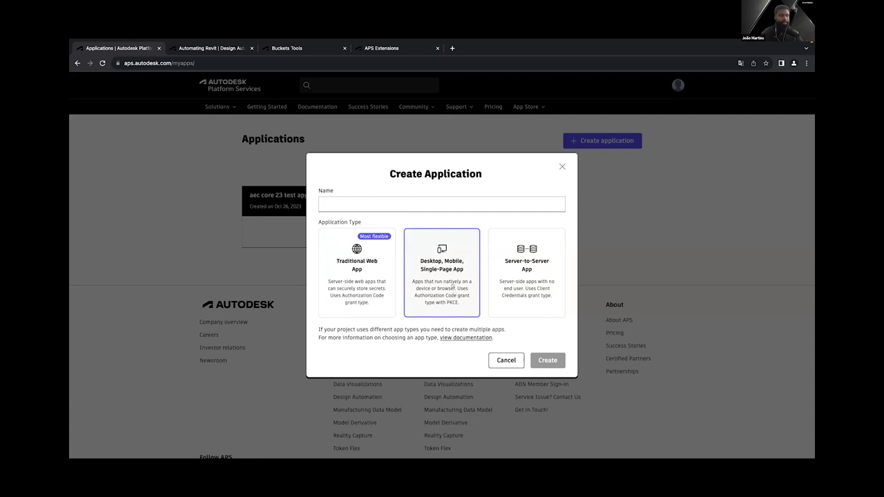
click(537, 278)
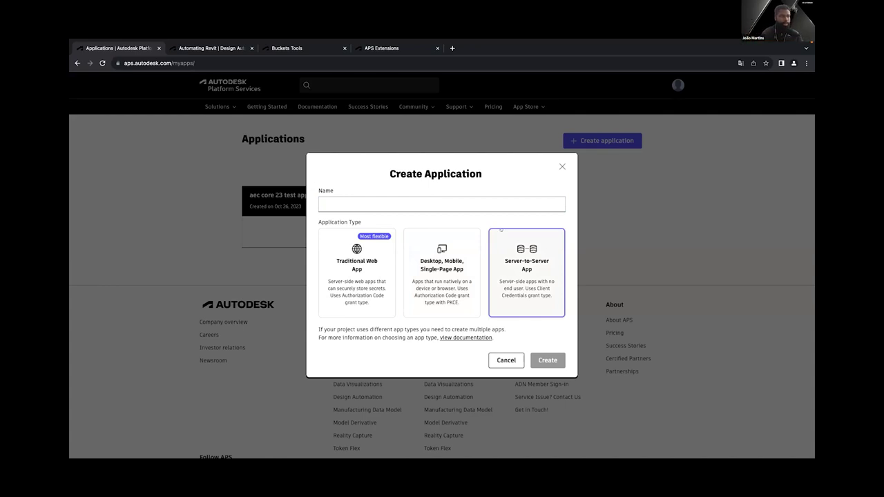
click(348, 269)
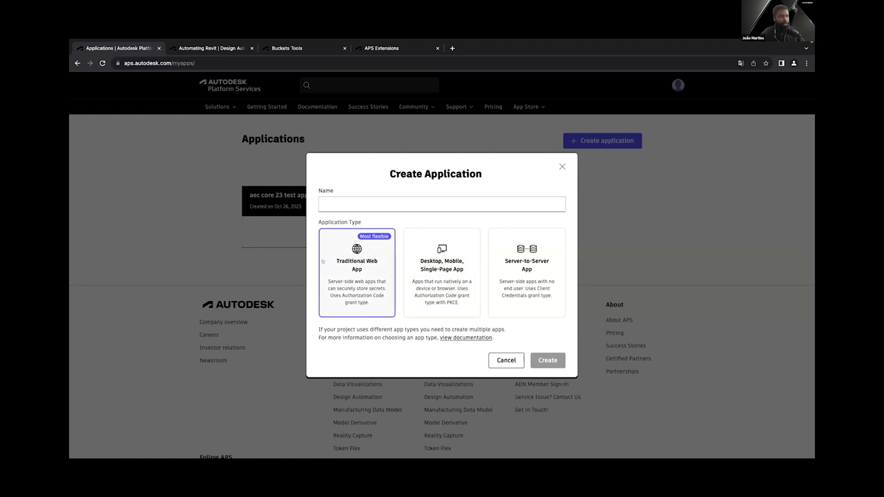
Step: Name the application AEC Tech 2023 and create it as a Traditional Web App
click(371, 199)
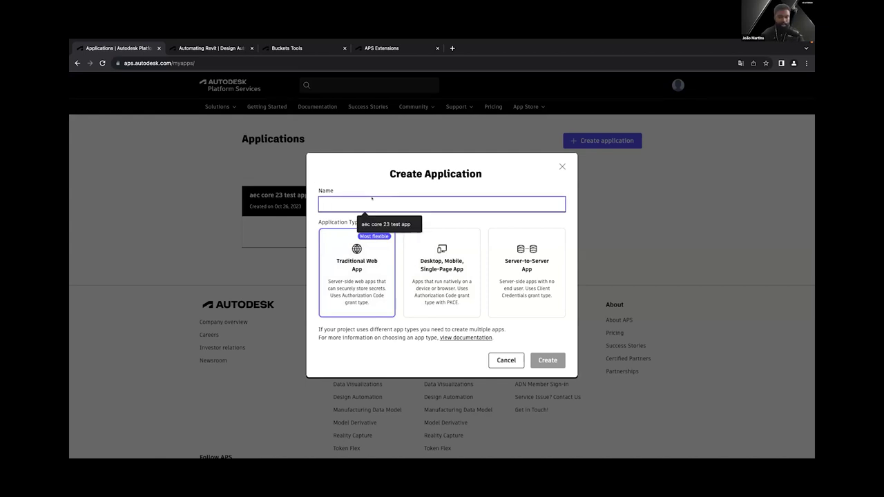
text(AEC Test)
key(BackSpace)
key(BackSpace)
key(BackSpace)
key(BackSpace)
key(BackSpace)
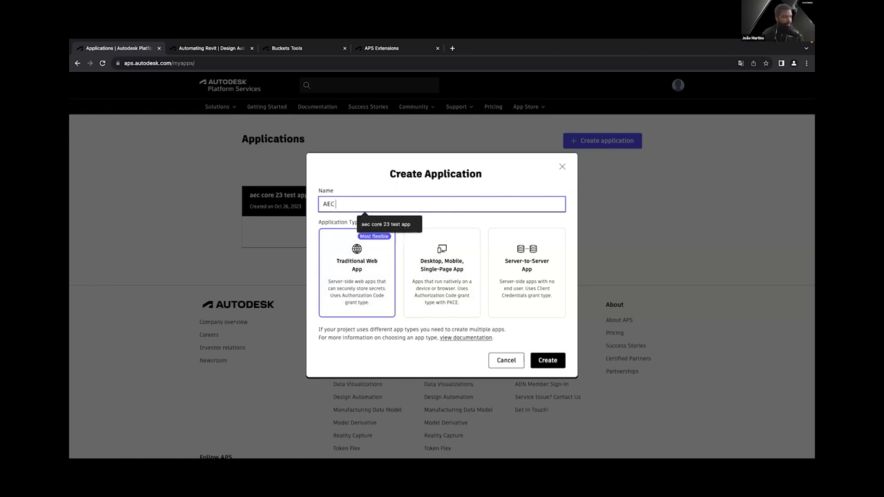
text(C Tech 2023)
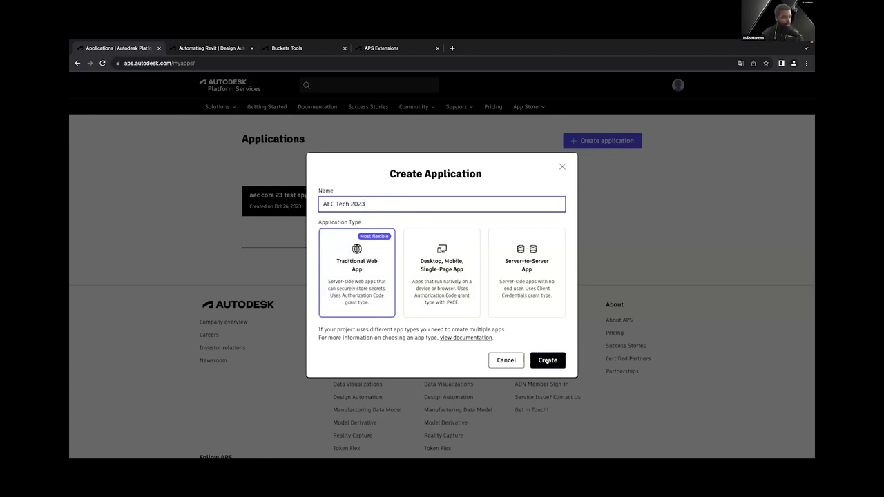
click(547, 360)
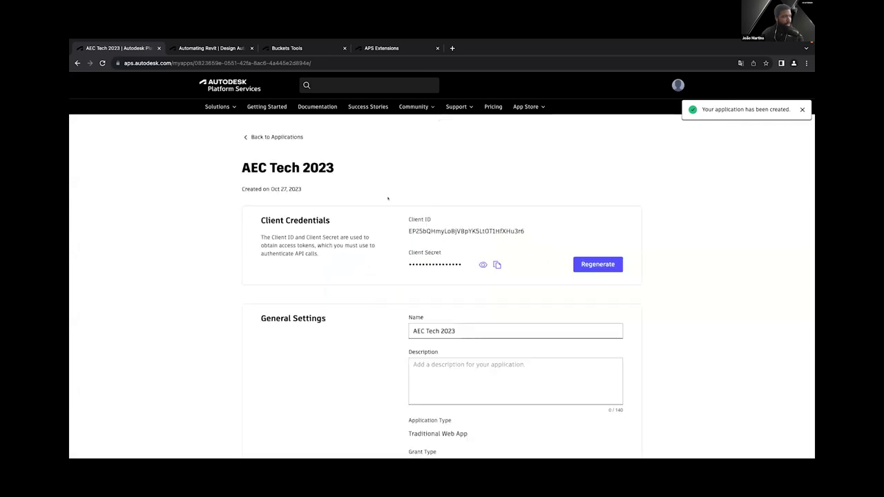
Step: Examine the new application's client credentials, general settings, callback URL and the list of APIs it can access
scroll(425, 209, down, 1)
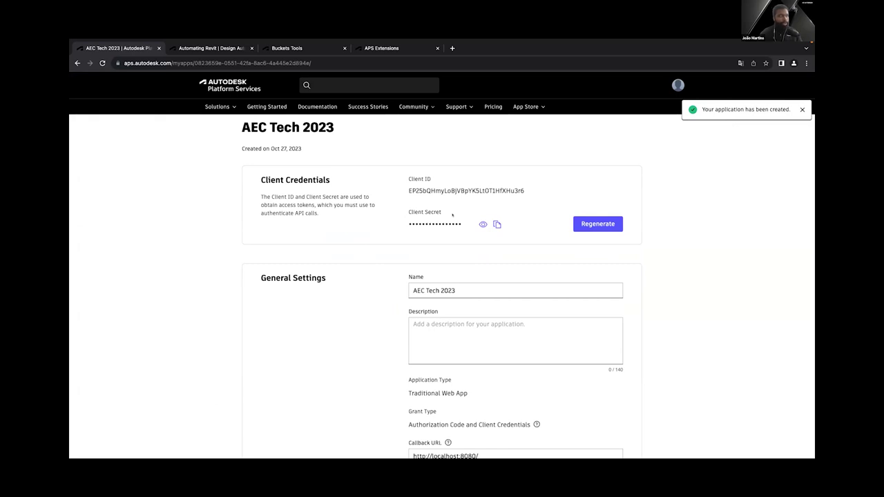
scroll(456, 212, down, 2)
scroll(456, 212, up, 3)
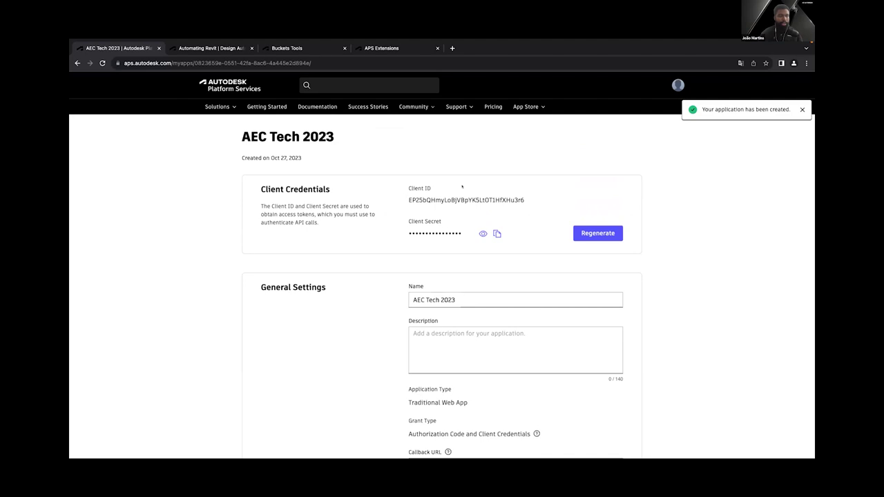
scroll(456, 211, down, 3)
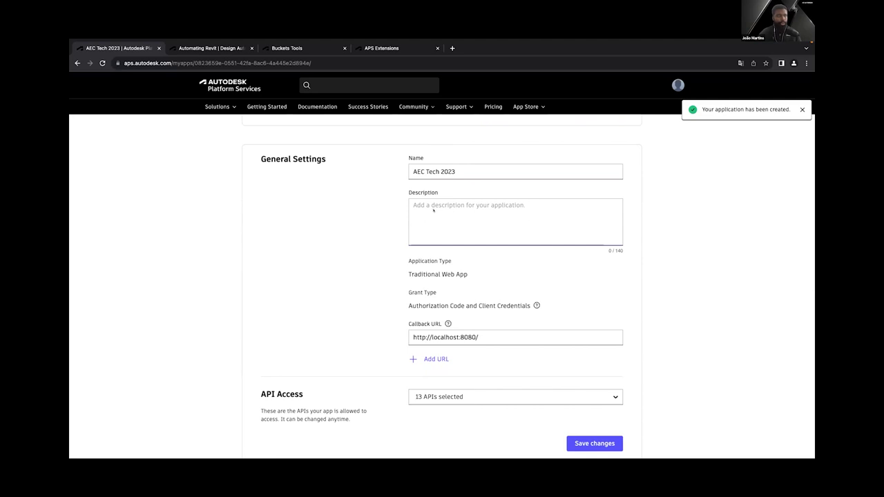
scroll(433, 210, down, 1)
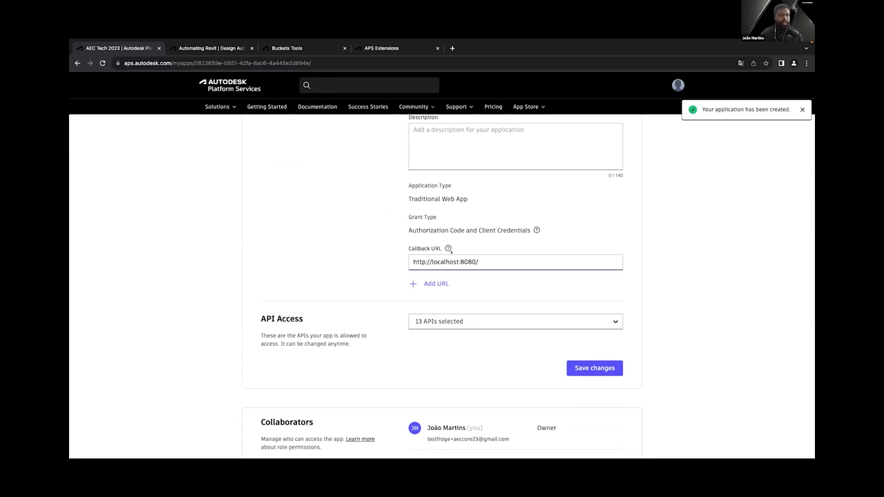
mouse_move(447, 248)
scroll(448, 245, down, 3)
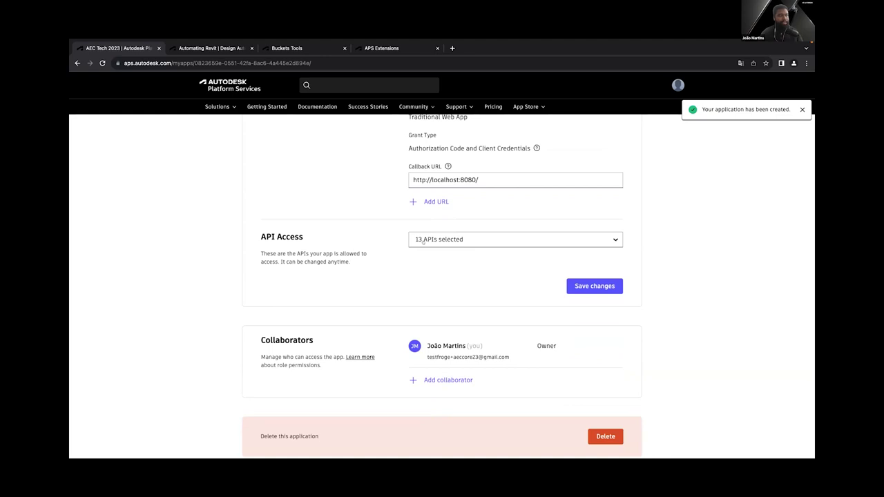
click(447, 239)
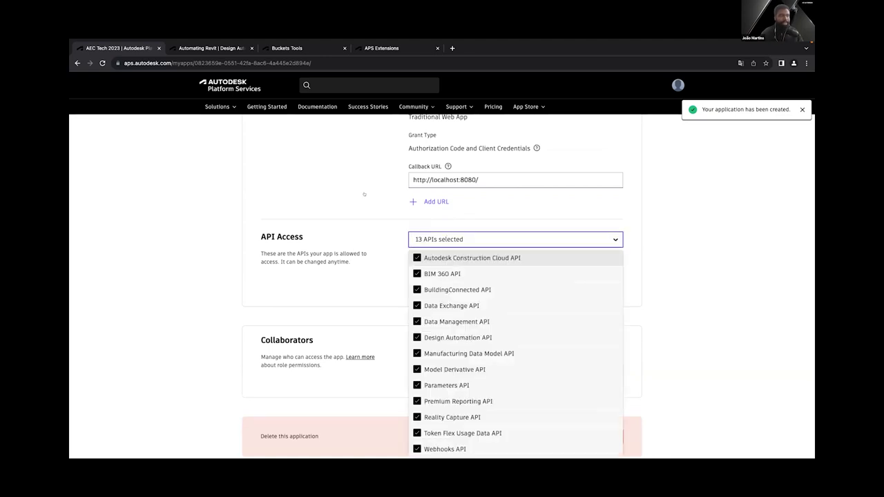
click(358, 281)
scroll(443, 240, up, 10)
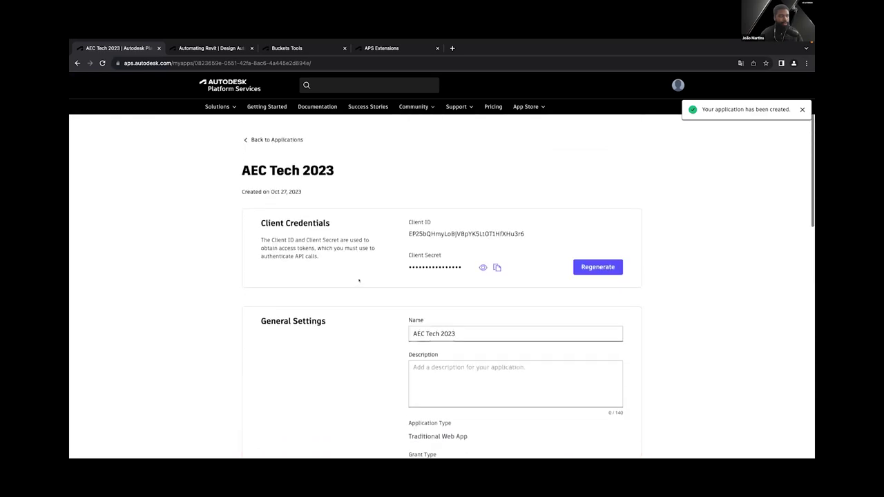
scroll(444, 239, down, 10)
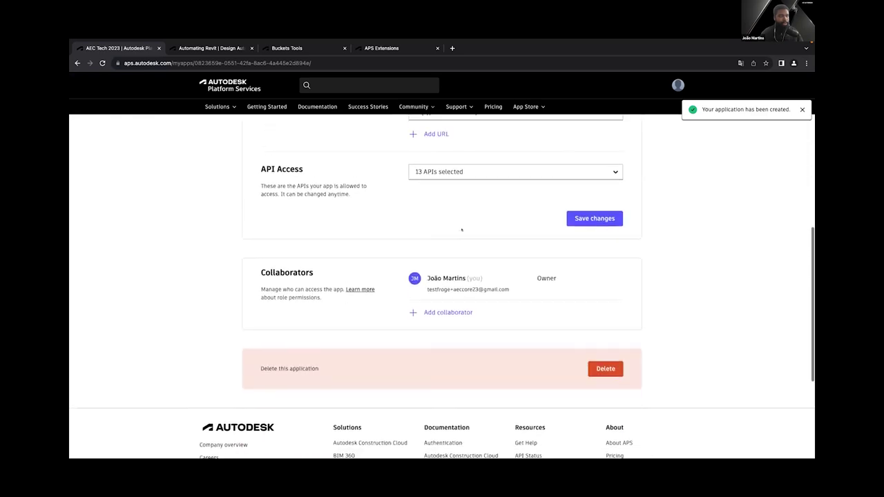
Step: Limit the application's API access to the Data Management, Design Automation and Model Derivative APIs
scroll(473, 216, up, 1)
click(474, 216)
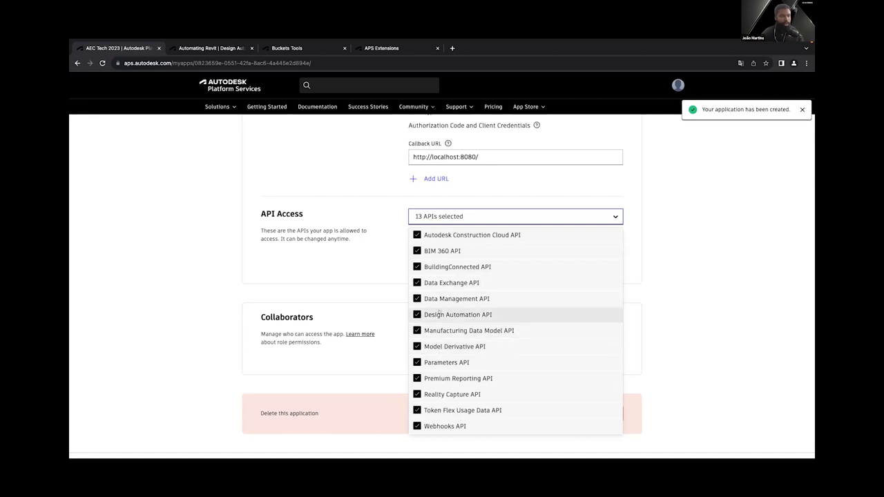
click(427, 314)
click(427, 314)
click(417, 235)
click(417, 250)
click(416, 266)
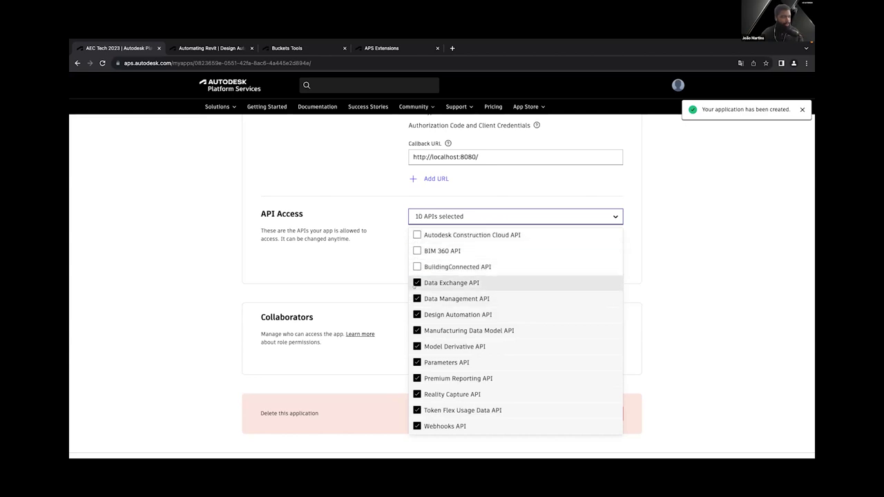
click(417, 282)
click(417, 330)
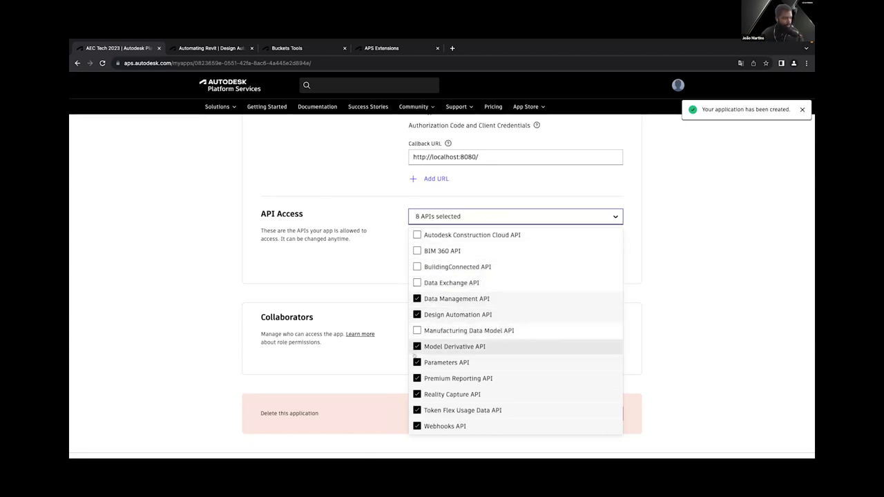
click(417, 362)
click(417, 378)
click(416, 393)
click(417, 410)
click(417, 426)
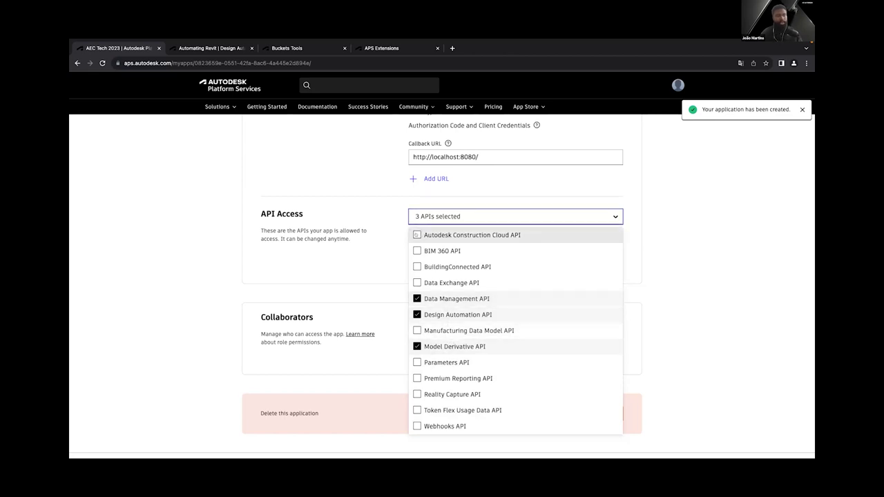
Step: Re-enable all the deselected APIs, from Autodesk Construction Cloud API through Webhooks API, and close the API list
click(417, 235)
click(417, 250)
click(417, 267)
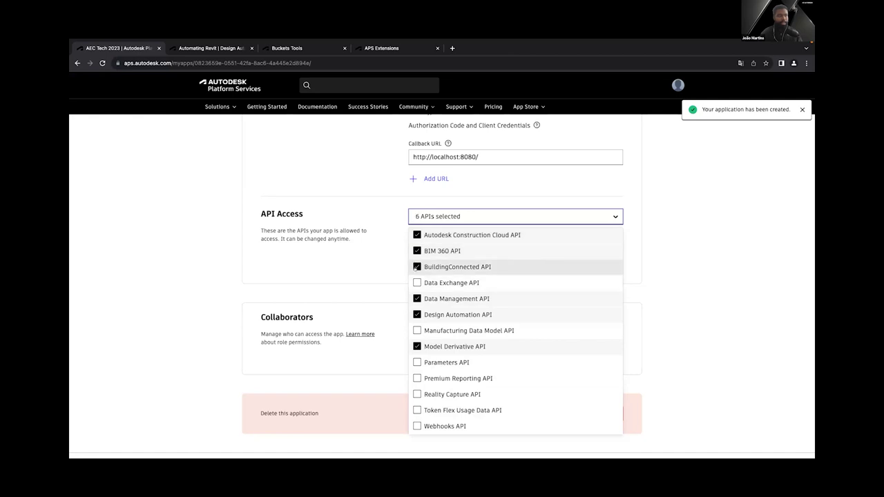
click(417, 282)
click(417, 330)
click(417, 363)
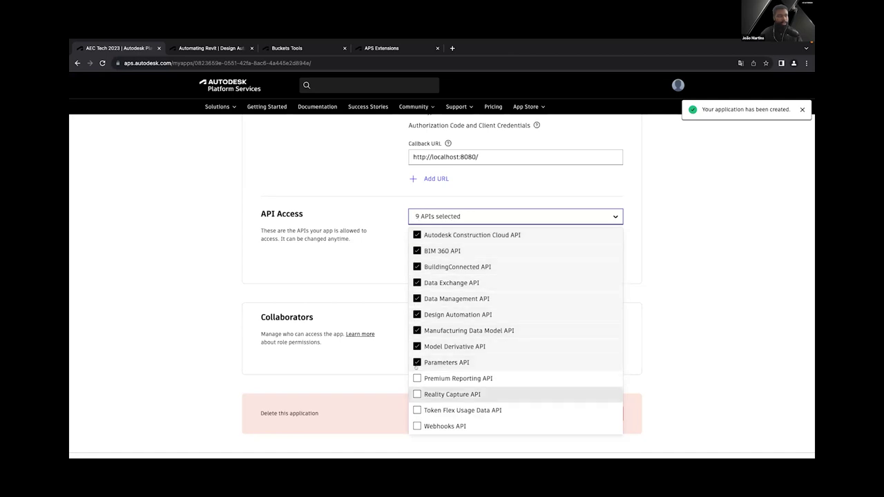
click(417, 378)
click(416, 395)
click(417, 410)
click(417, 426)
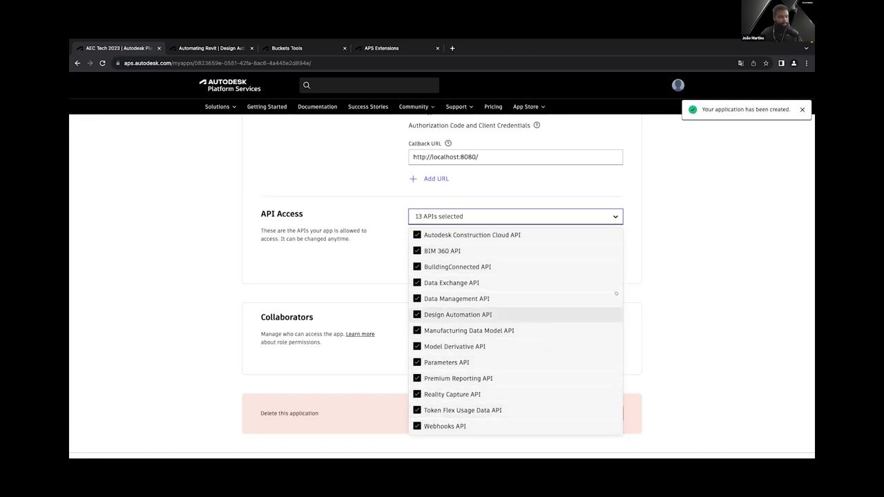
click(606, 218)
Step: Examine the Viewer and Editor roles offered when adding a collaborator, and dismiss the invitation without sending it
scroll(442, 290, down, 2)
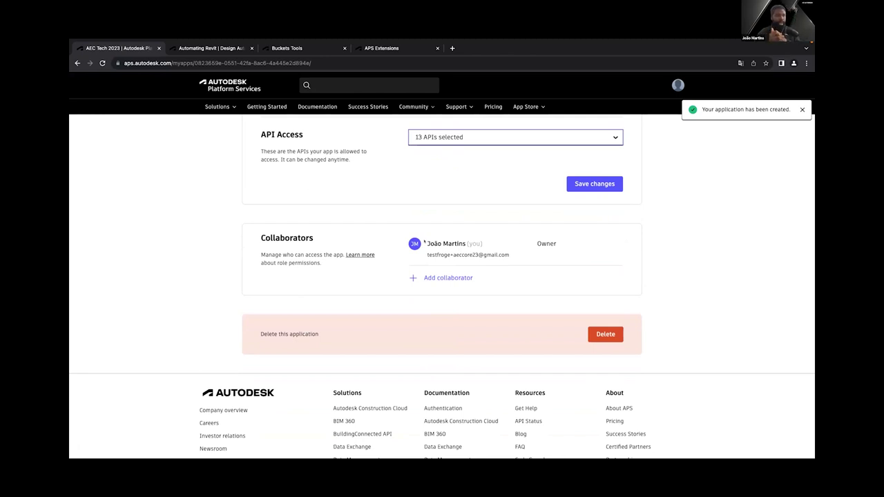
click(423, 277)
click(406, 264)
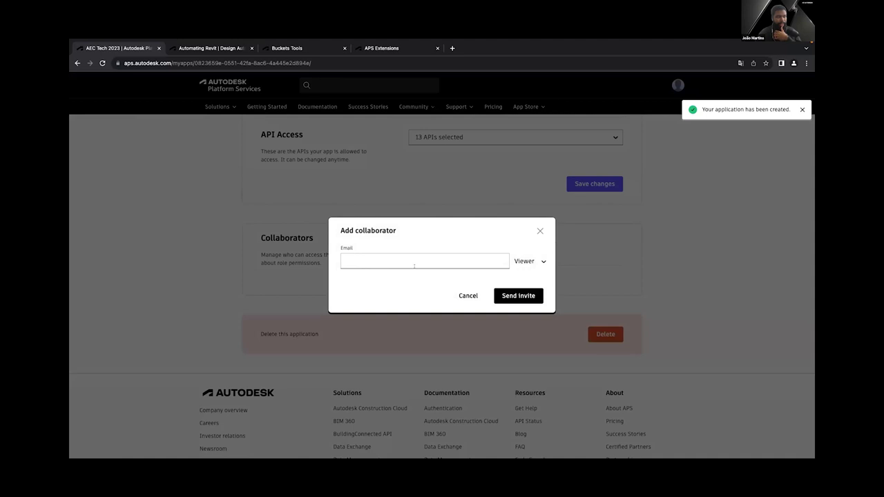
click(528, 261)
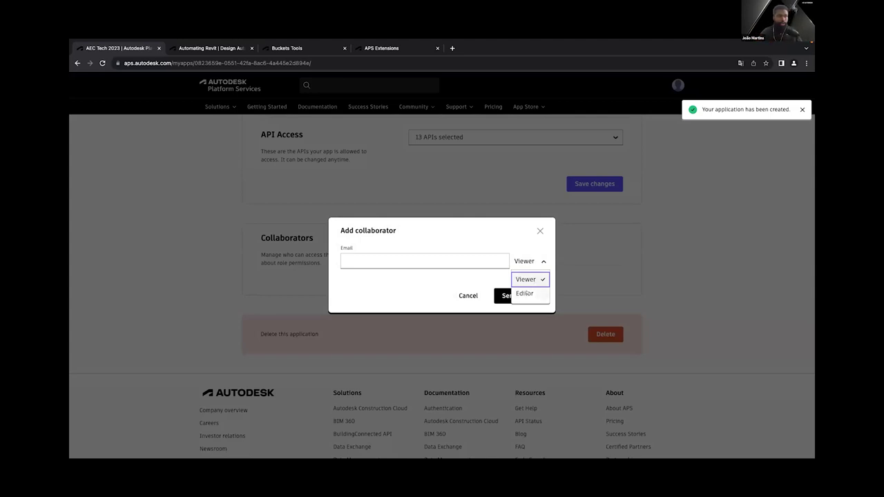
click(542, 225)
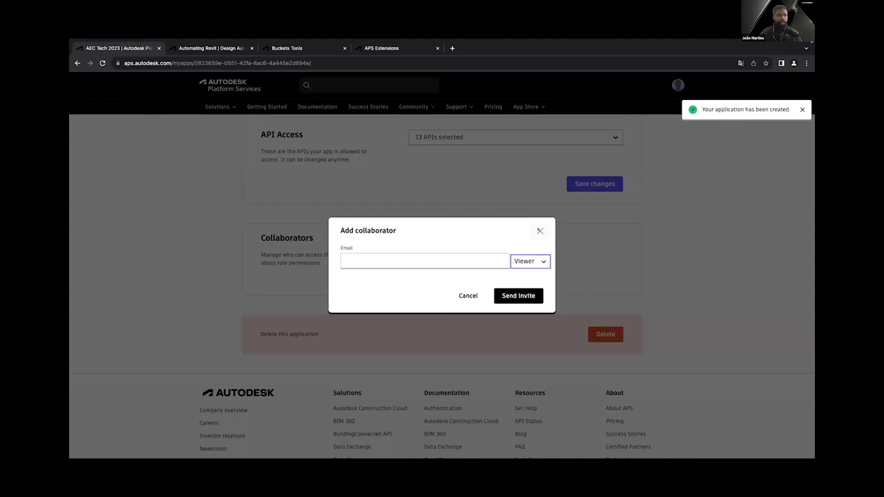
click(540, 230)
scroll(538, 229, down, 2)
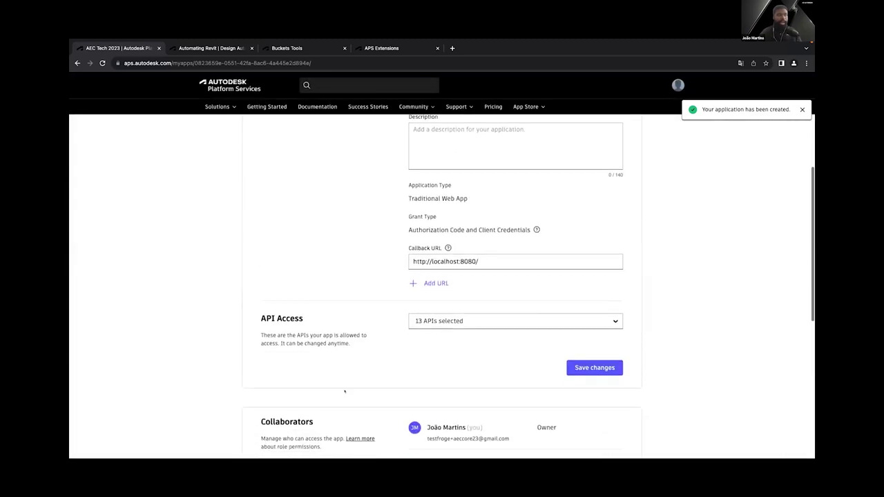
scroll(344, 390, up, 4)
scroll(373, 390, down, 3)
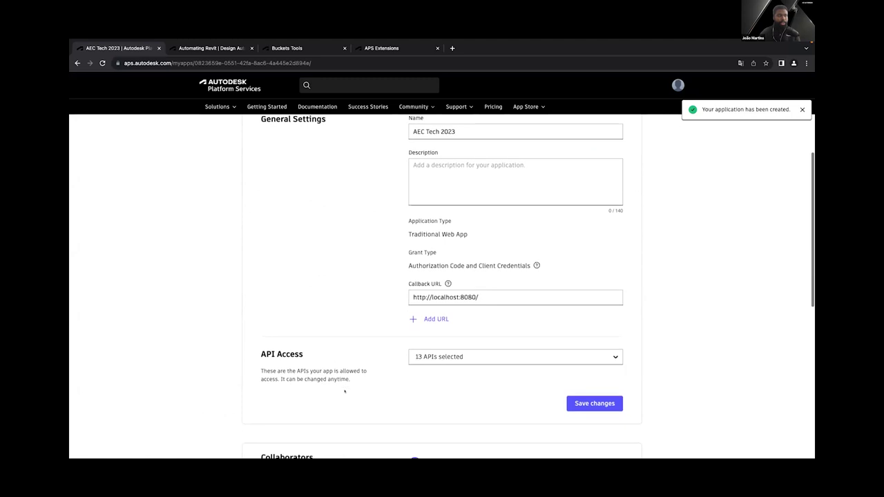
scroll(400, 392, up, 3)
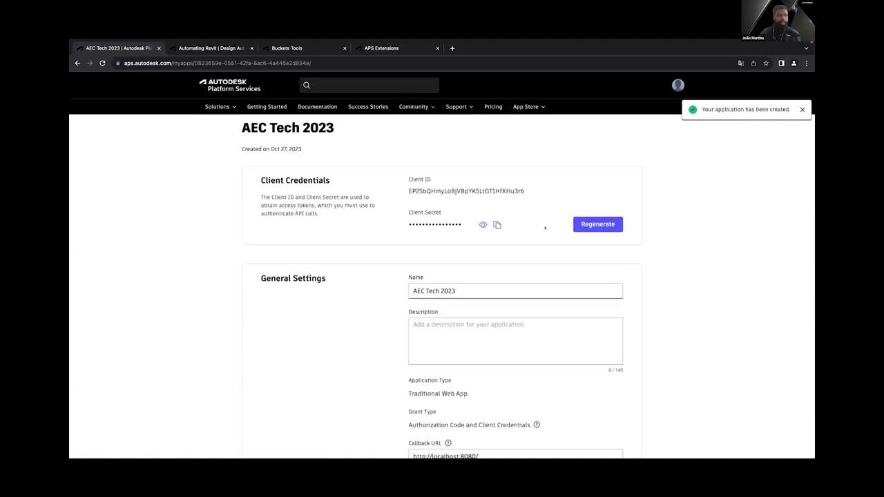
scroll(432, 237, down, 10)
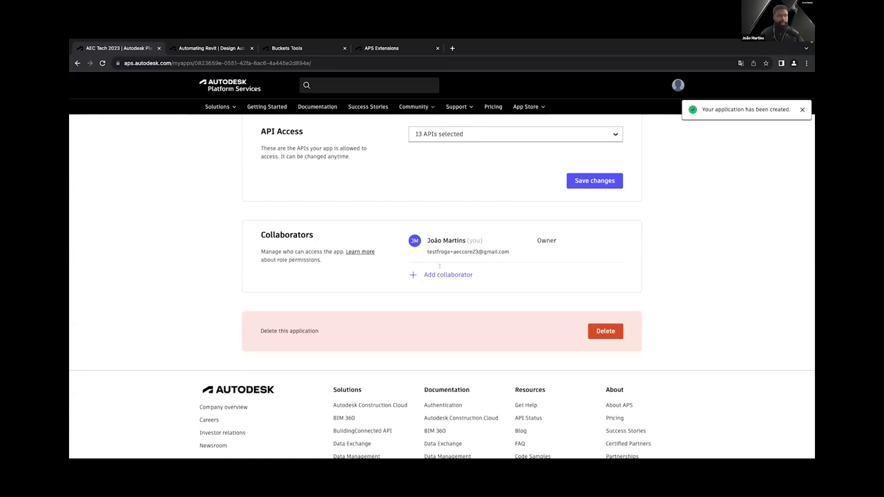
scroll(439, 265, up, 1)
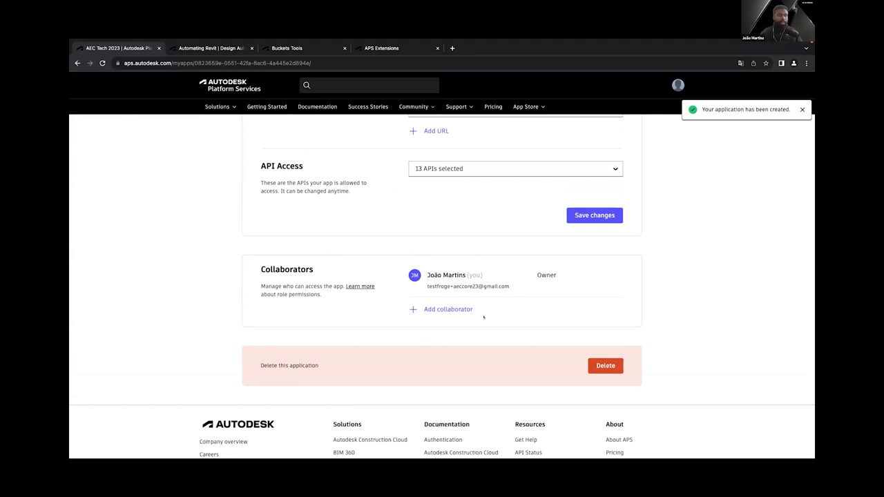
scroll(483, 317, up, 2)
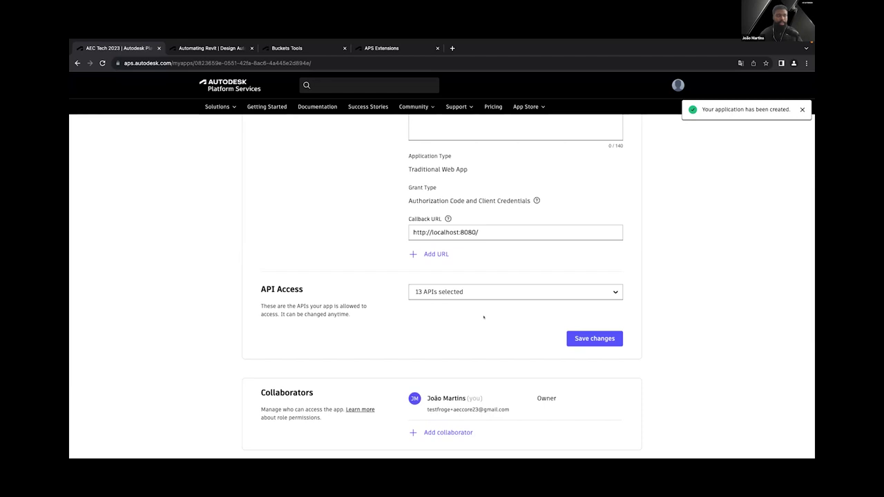
scroll(483, 317, down, 1)
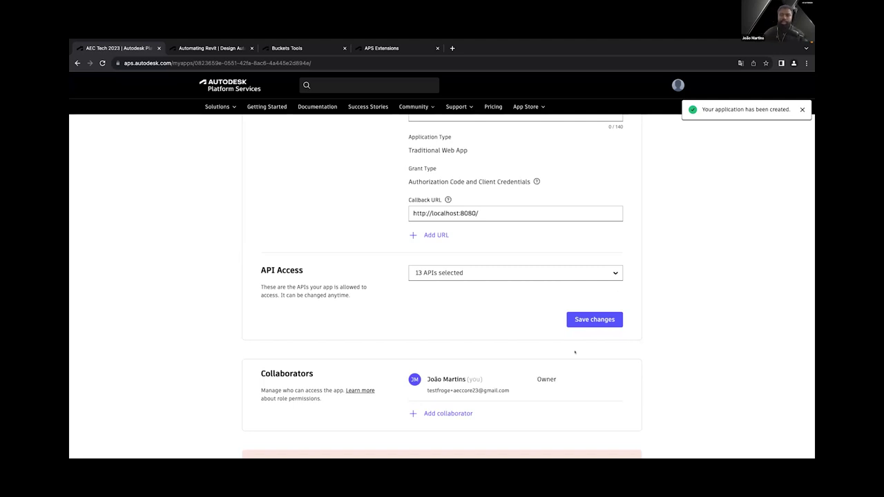
scroll(636, 309, up, 5)
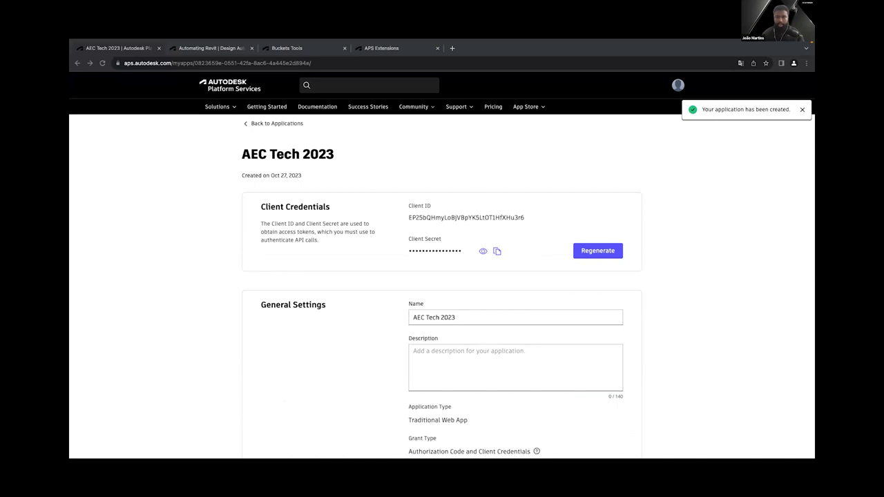
click(647, 90)
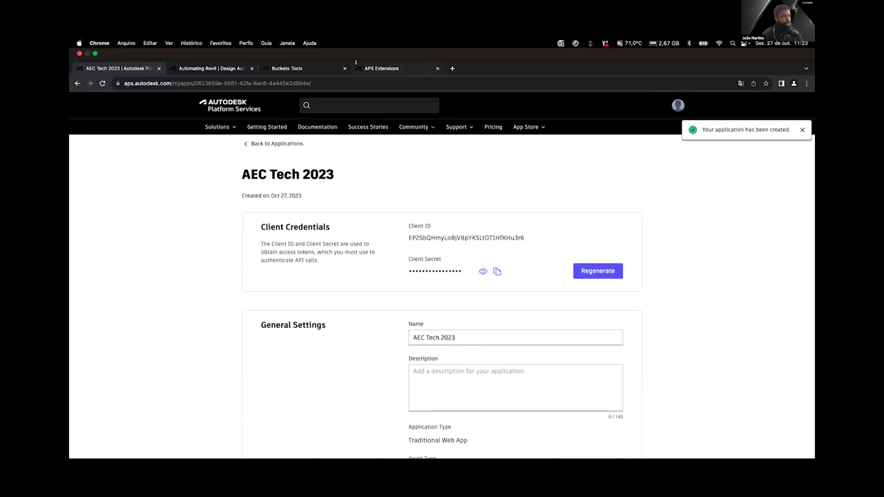
Step: View the Insomnia download page at insomnia.rest/download in a new browser tab, and close that tab
key(super+t)
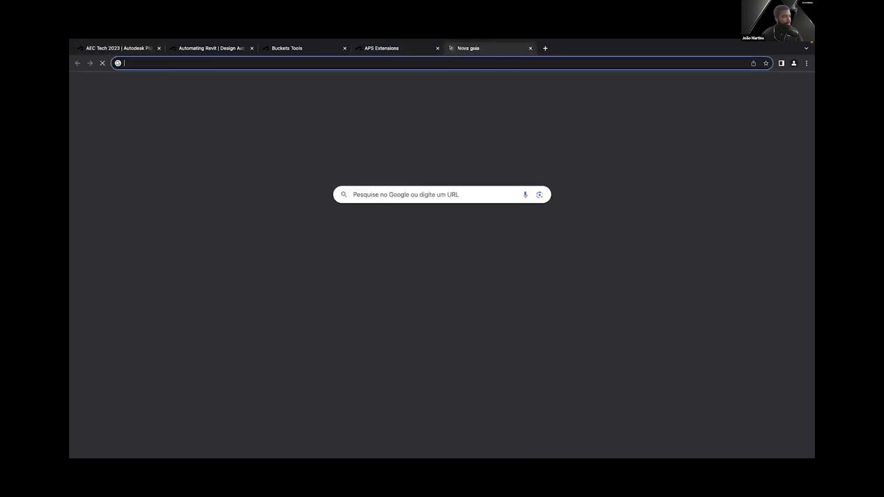
text(insomnia.rest/download)
key(Return)
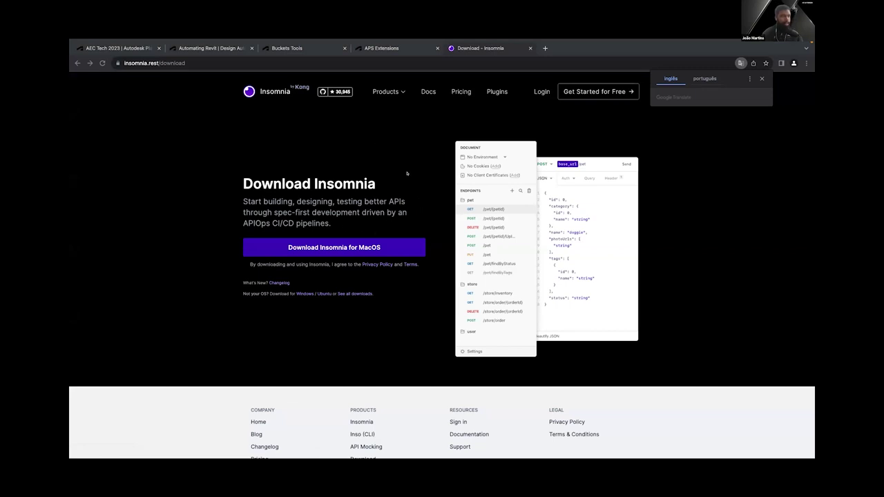
click(530, 49)
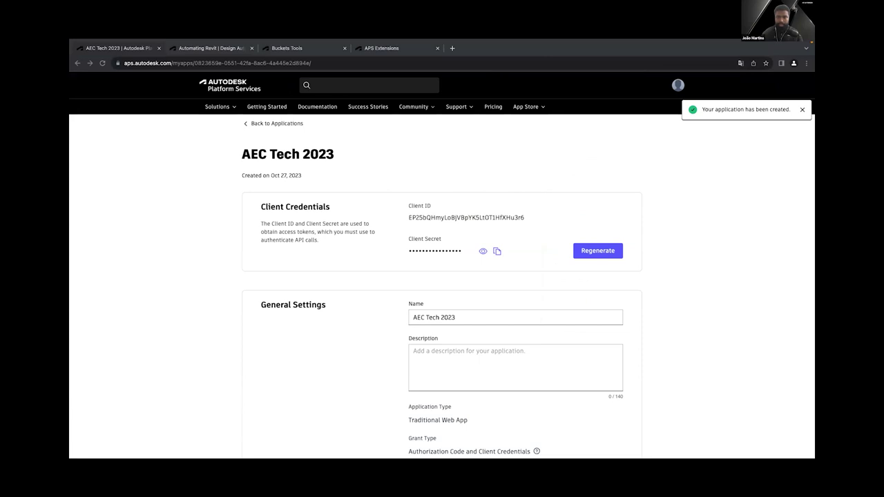
click(448, 48)
text(https://www.postman.com/downloads/)
key(Return)
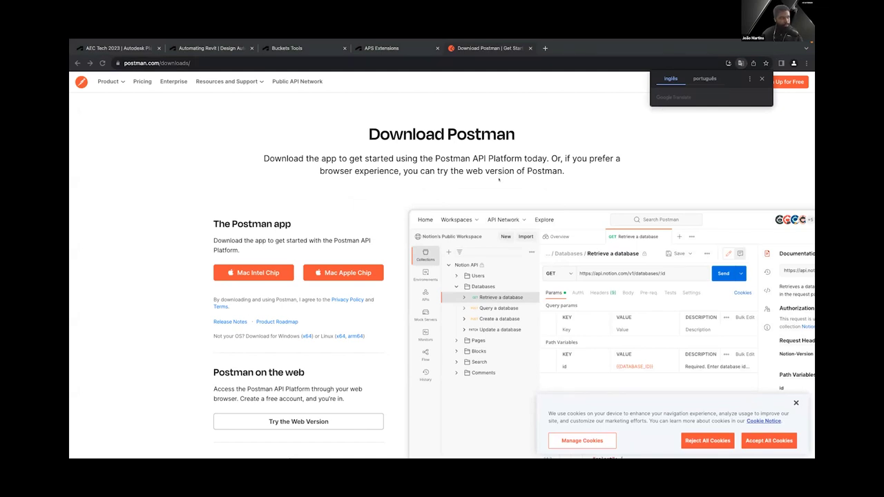
scroll(424, 146, down, 2)
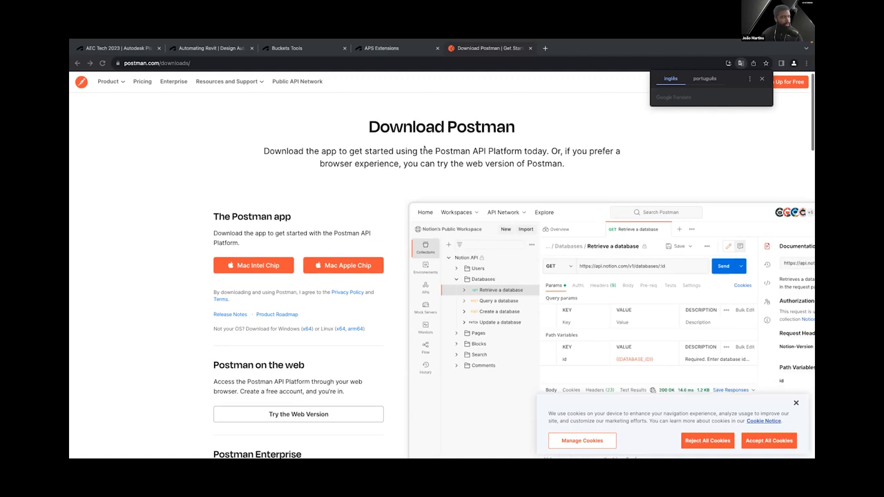
scroll(449, 103, up, 2)
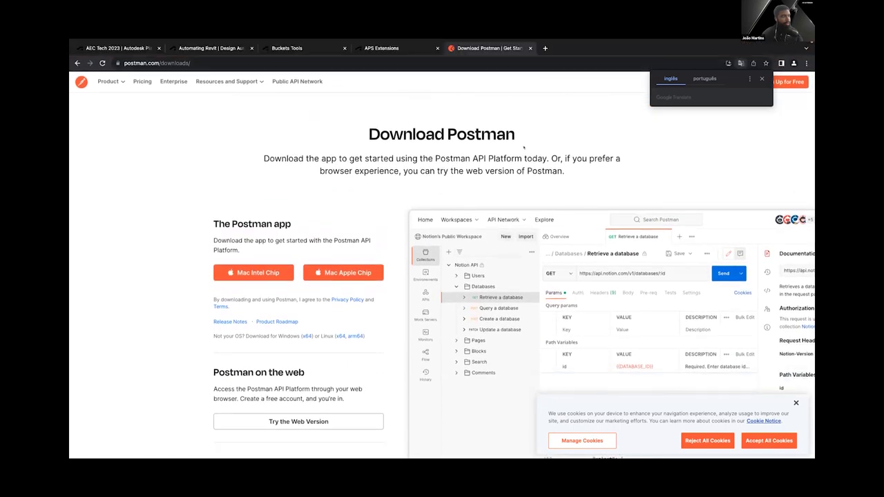
click(529, 48)
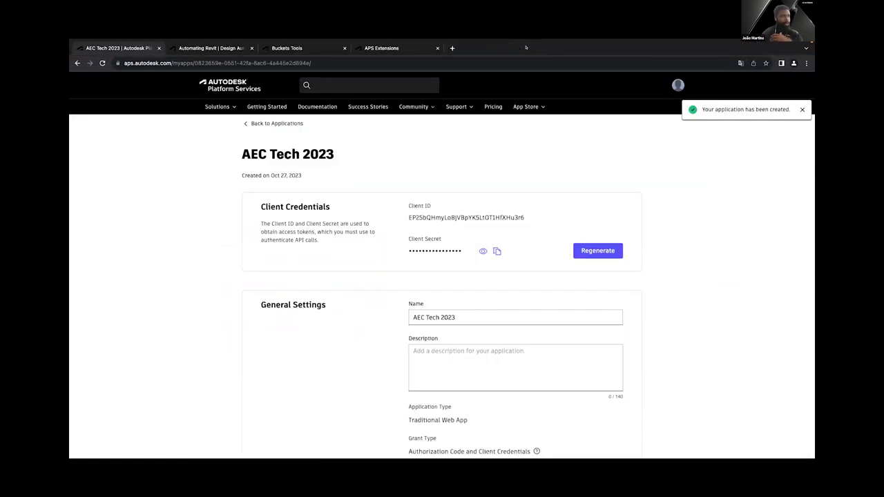
click(437, 47)
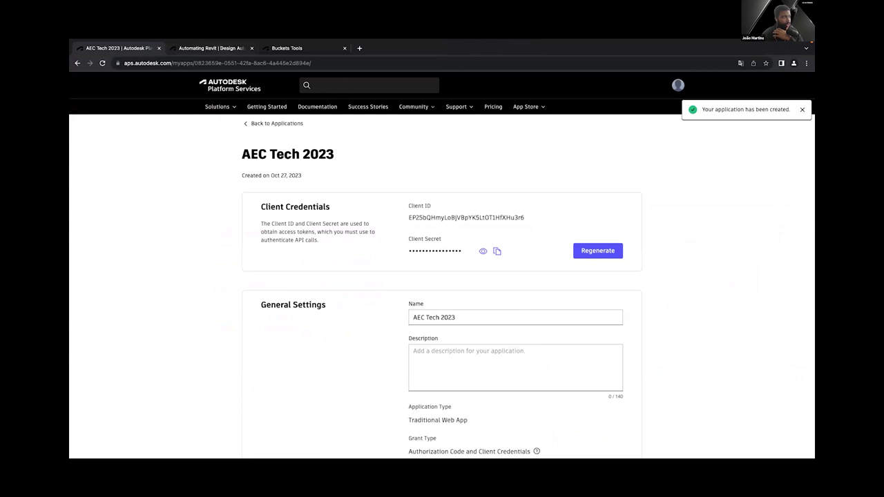
Step: Switch to Insomnia, collapse the Task 2 folder under Automating Revit, and reopen the Design Automation tutorial collection from the project overview
click(224, 48)
key(ctrl+Right)
key(ctrl+Right)
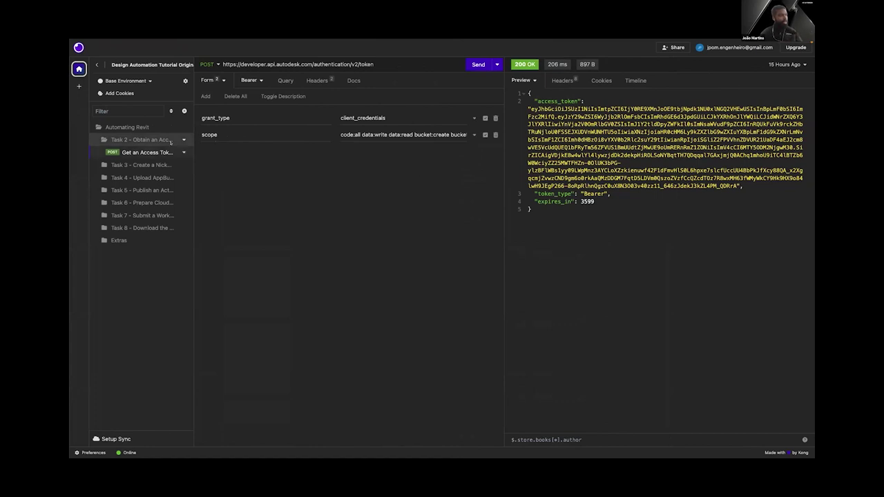
click(183, 139)
click(145, 140)
click(145, 140)
click(145, 140)
click(145, 140)
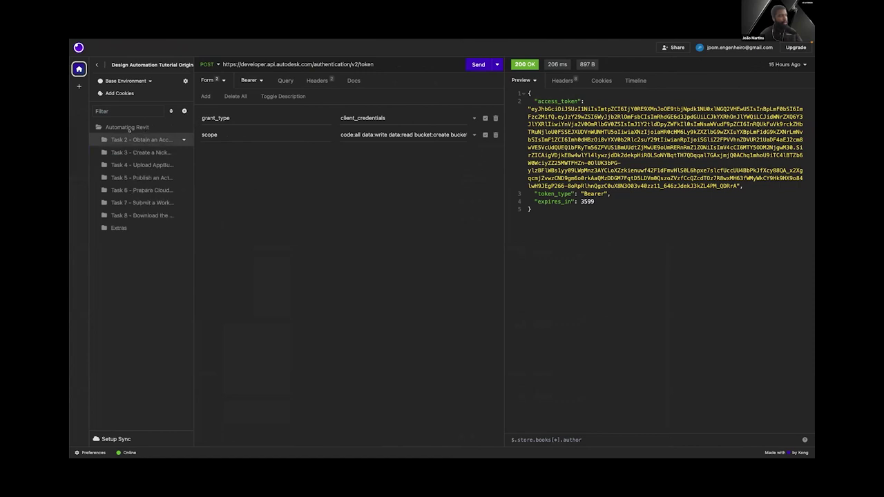
click(93, 65)
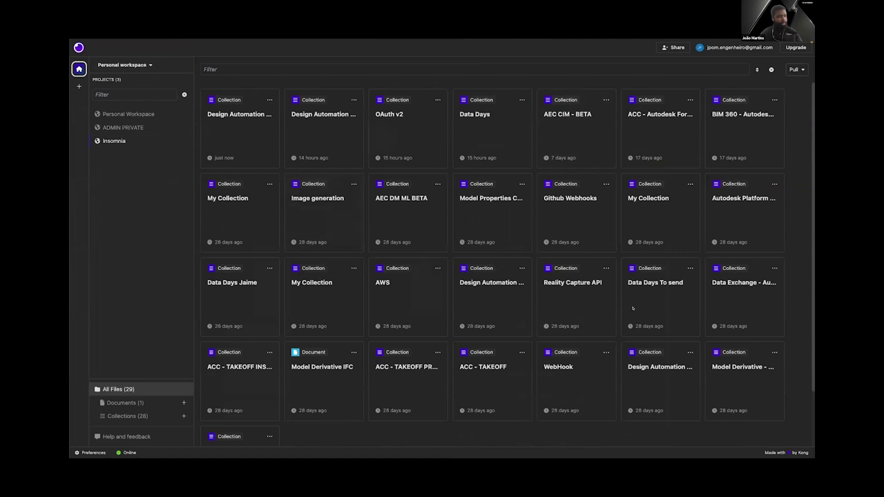
click(239, 123)
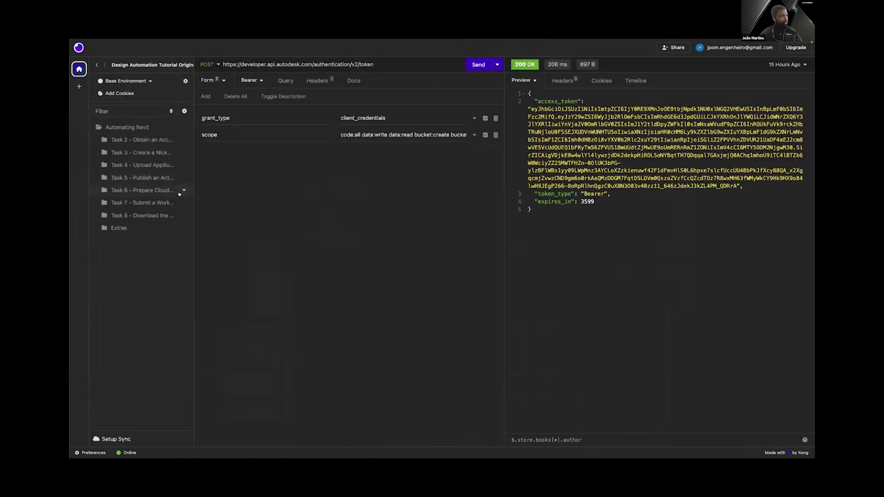
Step: Switch to the browser and examine the Automating Revit tutorial page and its list of tasks from Task 1 to Task 8
key(ctrl+Left)
key(ctrl+Left)
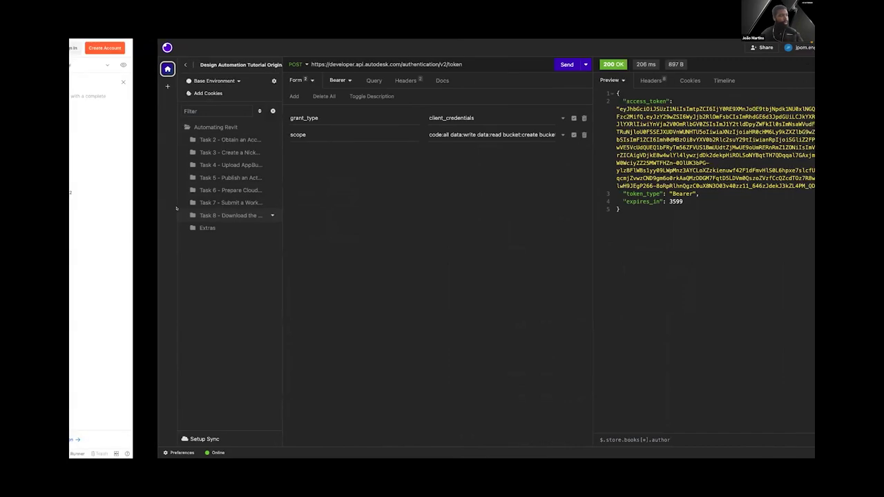
key(ctrl+Right)
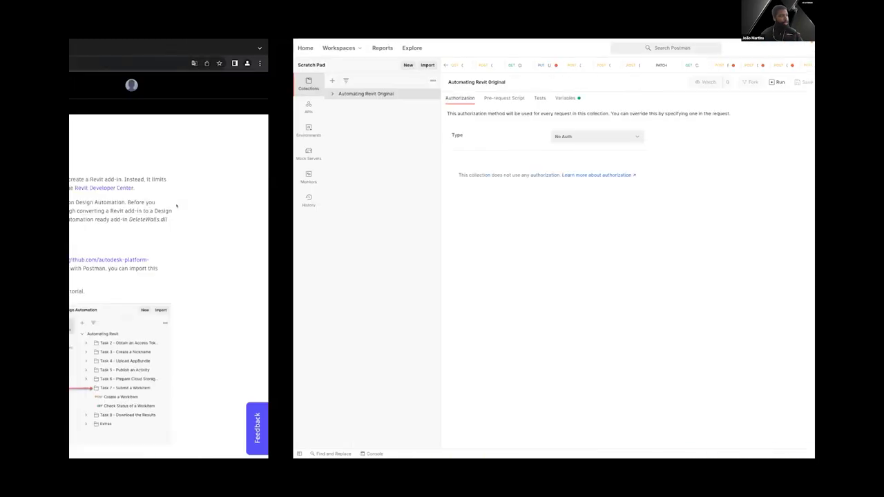
key(ctrl+Left)
scroll(296, 283, down, 3)
scroll(297, 283, down, 3)
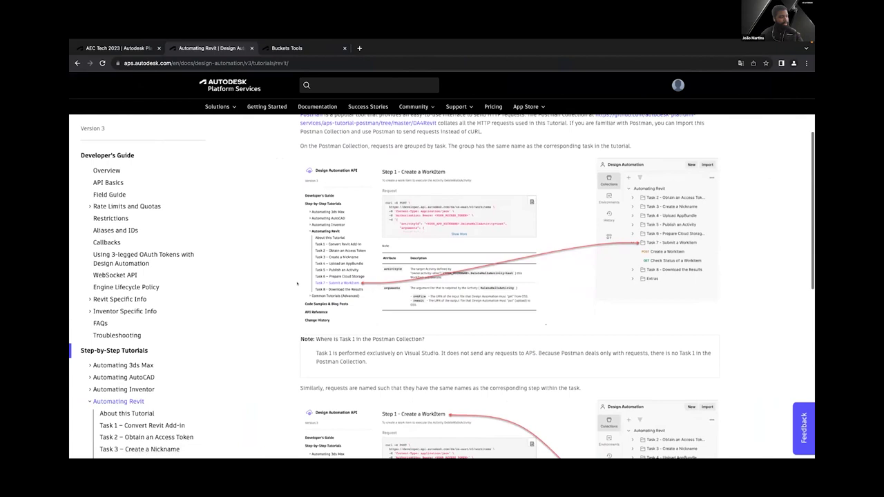
scroll(297, 283, down, 2)
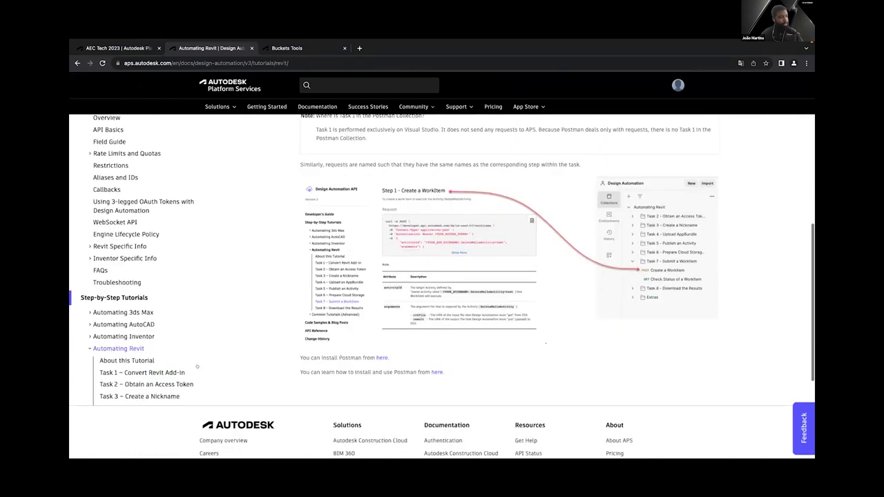
scroll(197, 366, down, 4)
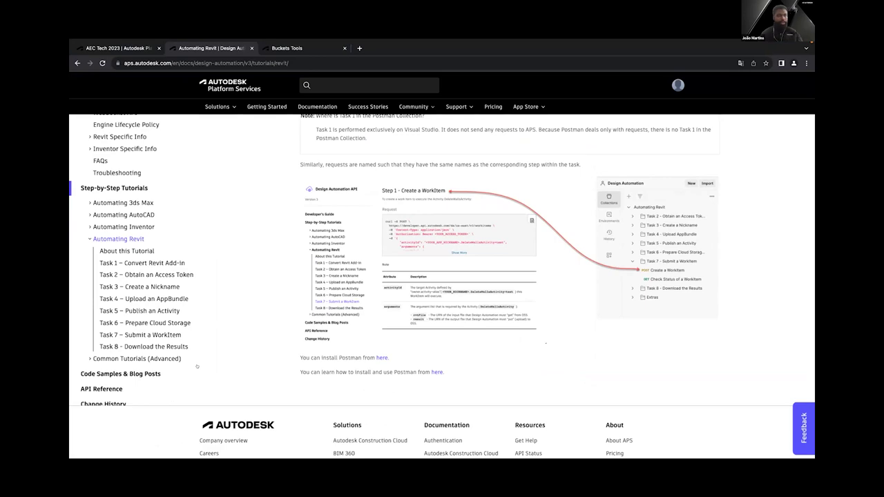
Step: Compare the tutorial's task list with the Postman and Insomnia collections, and display the environments available in Postman
key(ctrl+Right)
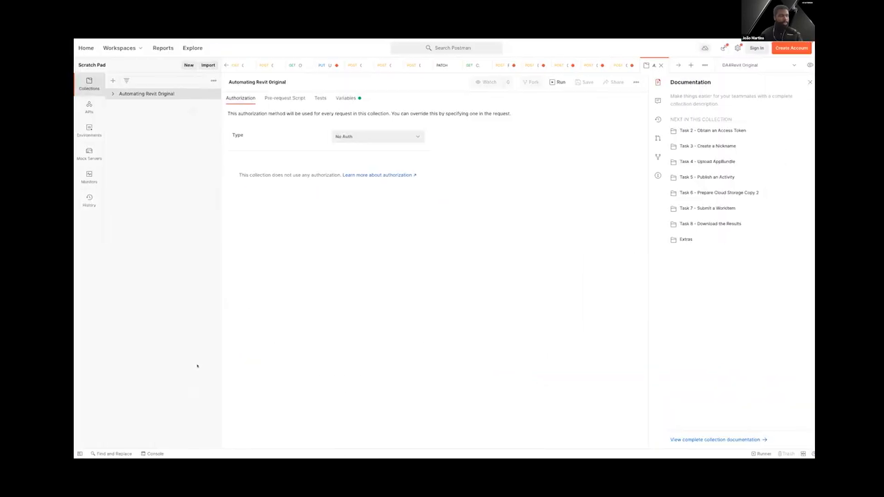
key(ctrl+Right)
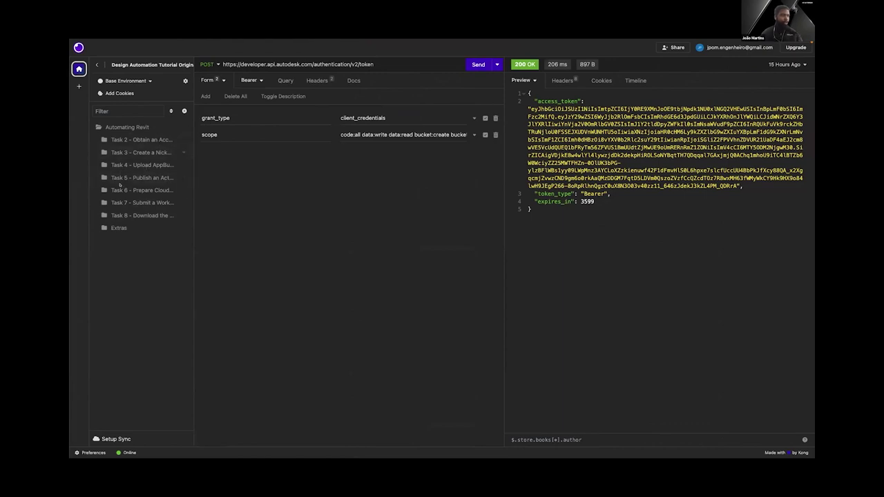
key(ctrl+Left)
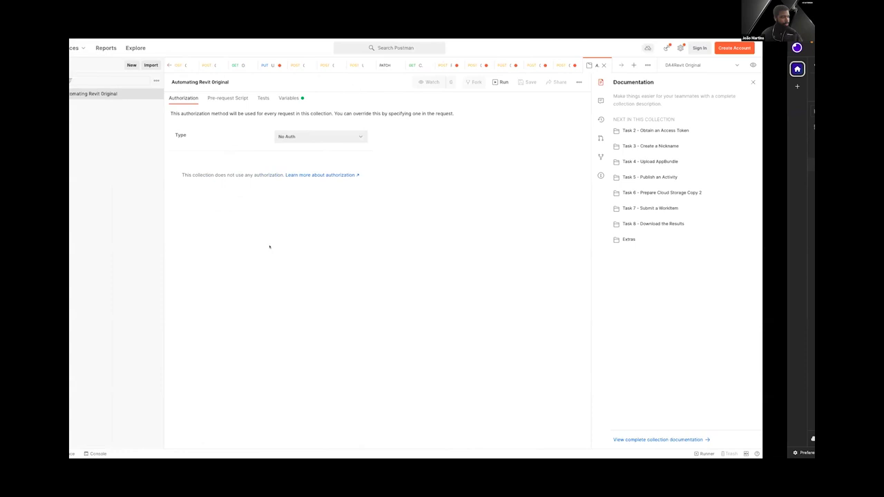
key(ctrl+Left)
scroll(269, 246, up, 3)
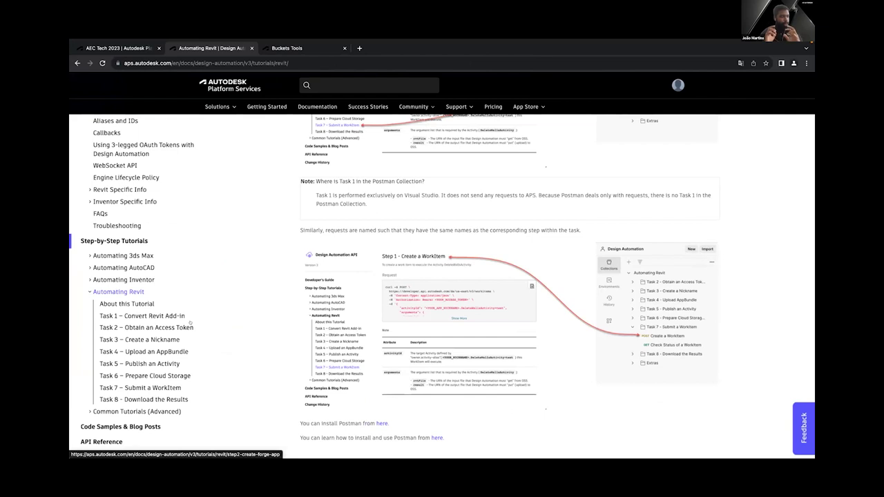
key(ctrl+Right)
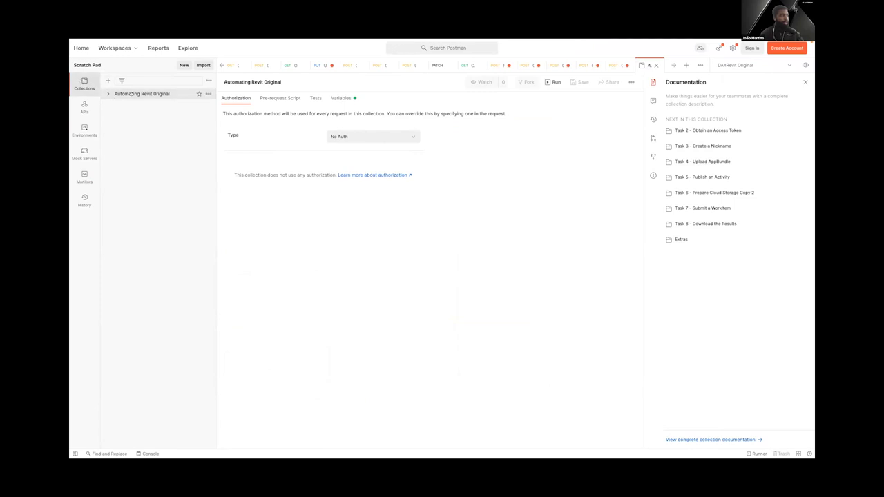
click(85, 129)
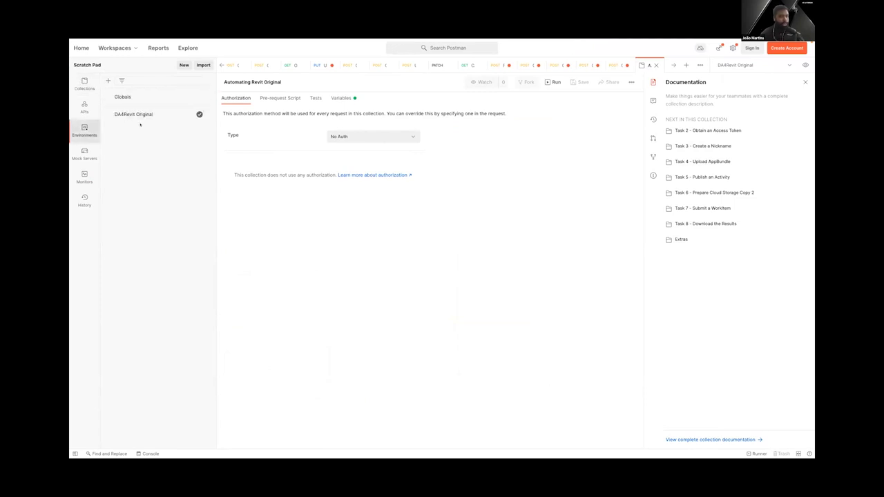
Step: Switch to Insomnia and examine the bearer authentication and form body of the Get an Access Token request in Task 2
key(ctrl+Right)
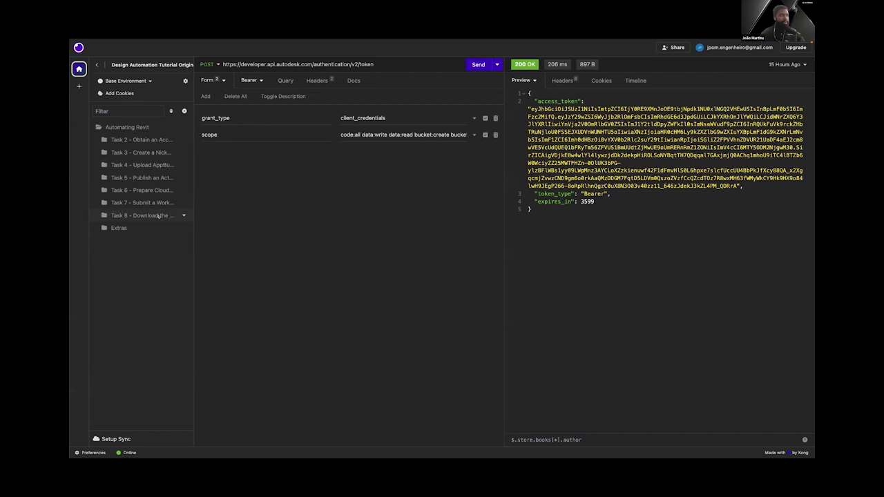
click(153, 139)
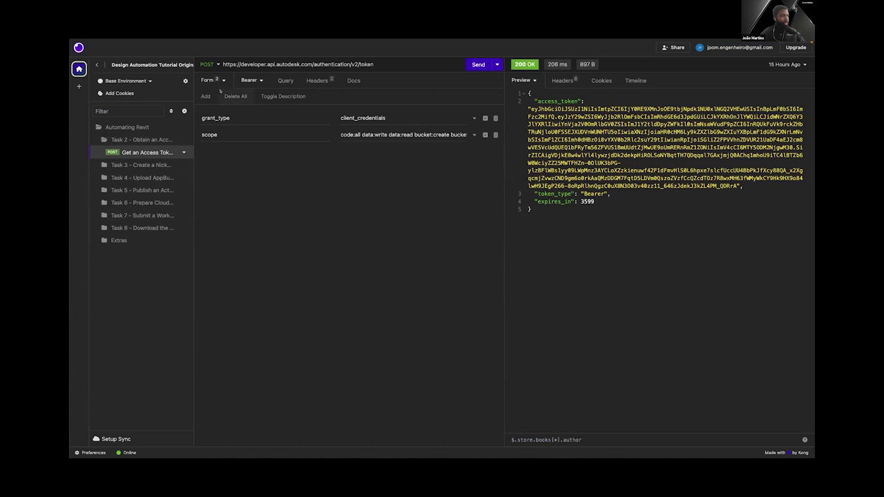
click(248, 80)
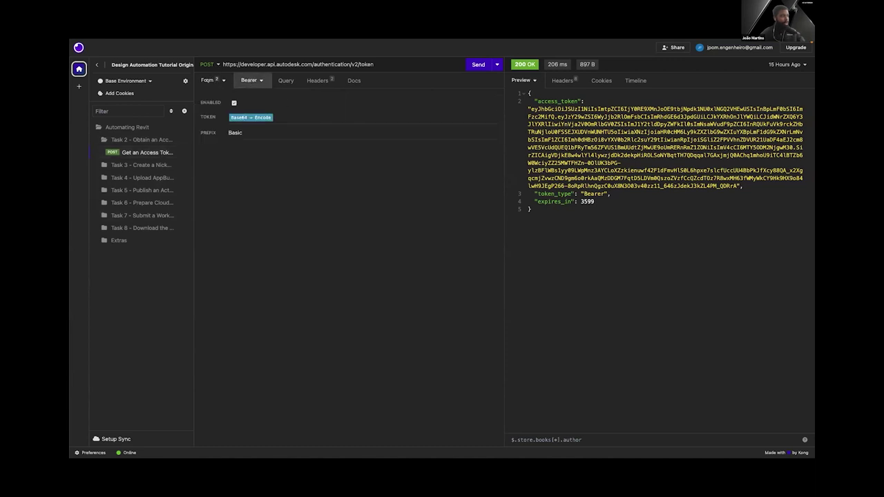
click(207, 80)
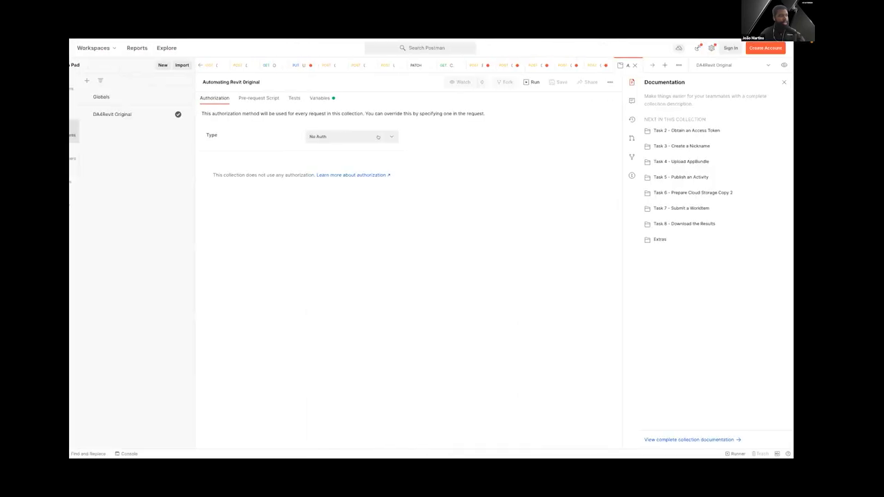
Step: Switch to Postman and examine the headers and body of the Get an Access Token request in the Automating Revit Original collection
click(84, 83)
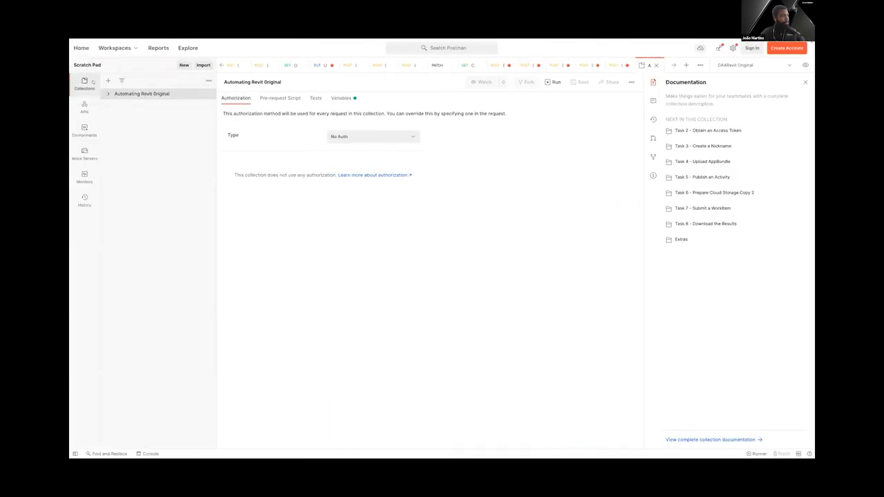
click(138, 93)
click(157, 116)
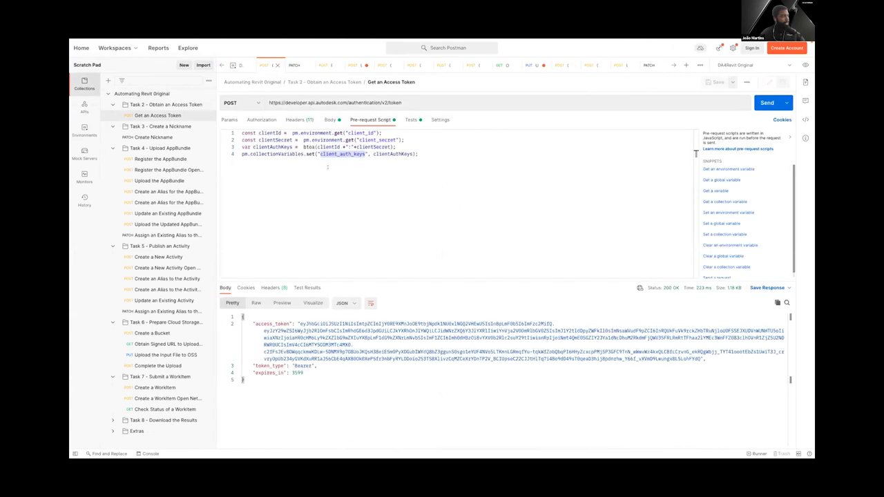
click(298, 119)
click(325, 119)
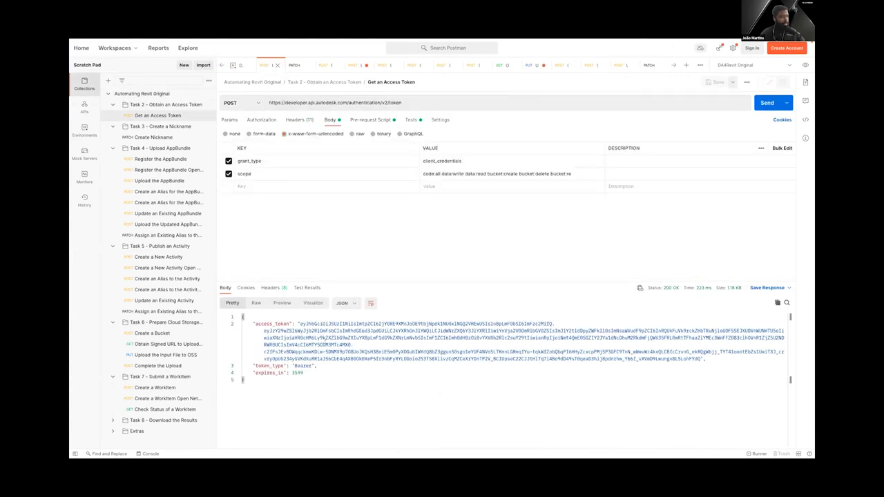
Step: Compare the Get an Access Token request body and response between Insomnia and Postman
key(ctrl+Right)
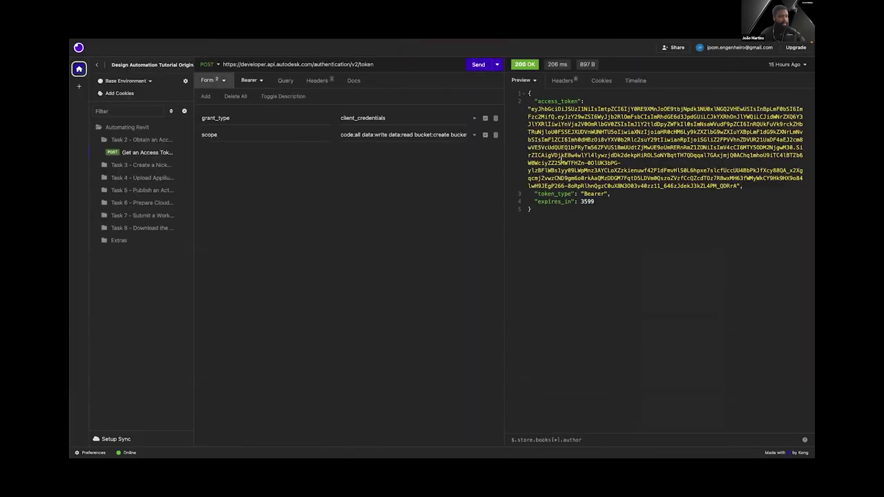
key(ctrl+Left)
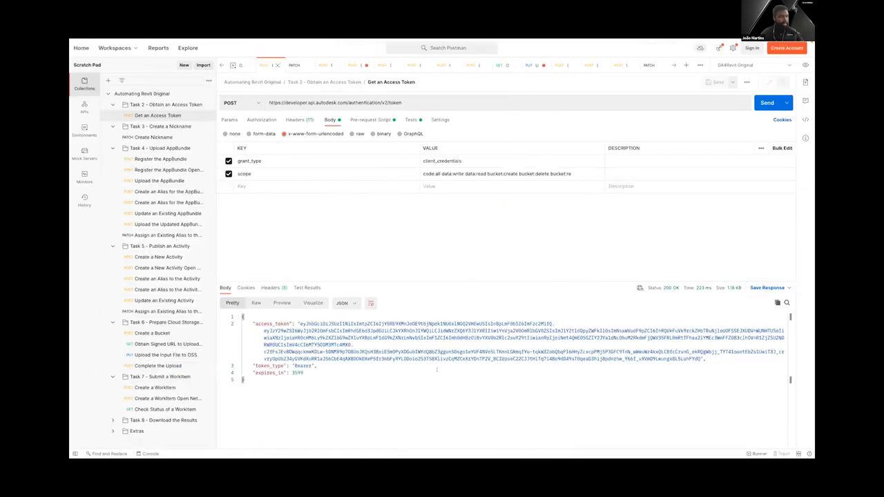
key(ctrl+Right)
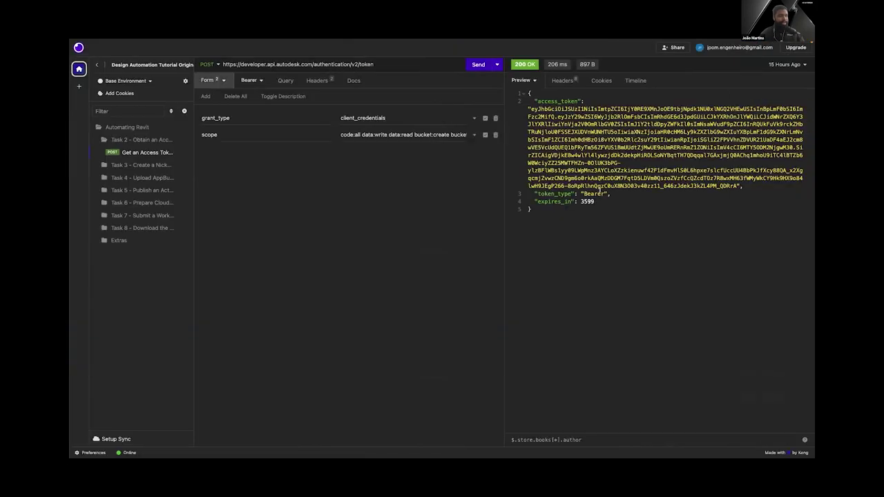
key(ctrl+Left)
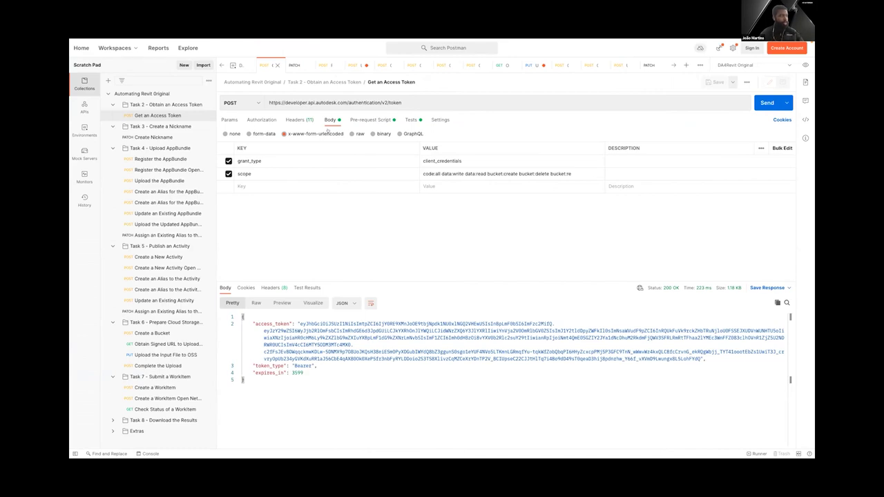
key(ctrl+Right)
key(ctrl+Left)
Step: Switch to the browser and examine the Automating Revit page's illustration linking tutorial steps to Postman requests, along with the Postman installation links
key(ctrl+Left)
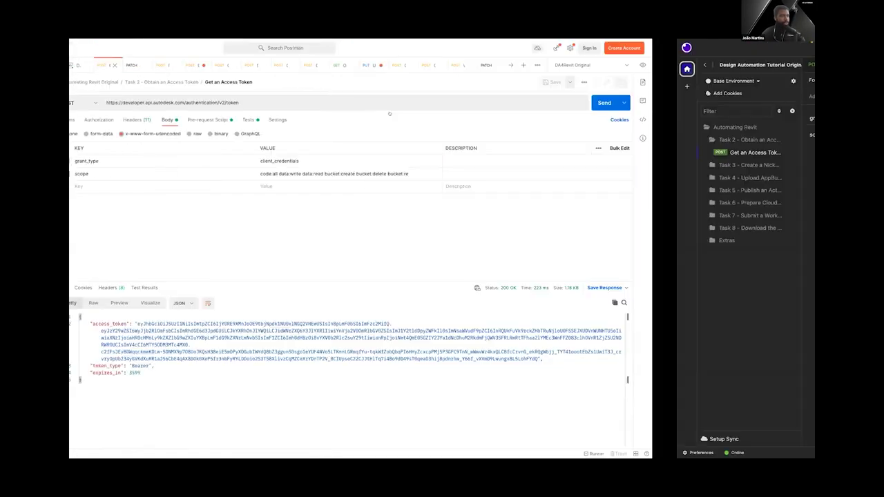
scroll(346, 204, down, 5)
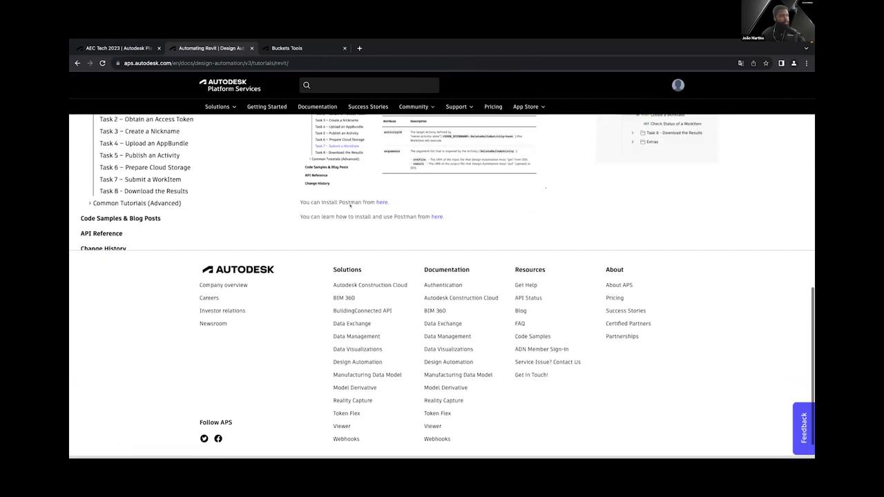
scroll(347, 204, up, 1)
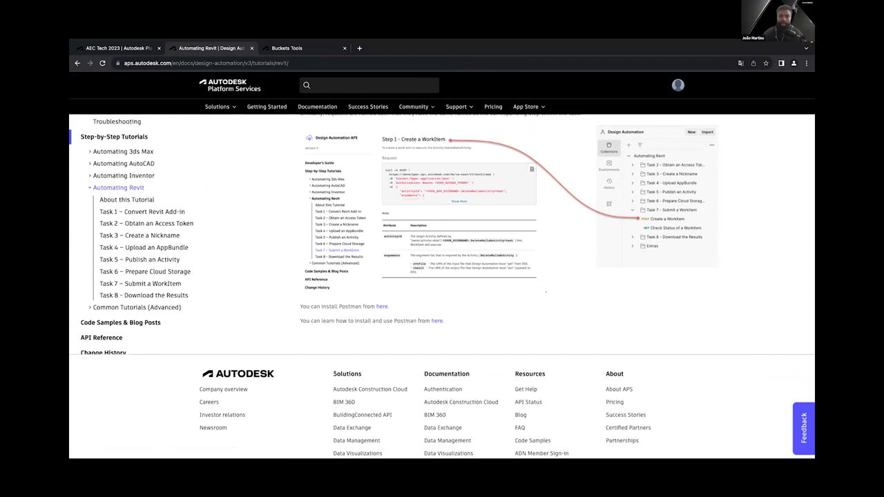
mouse_move(662, 41)
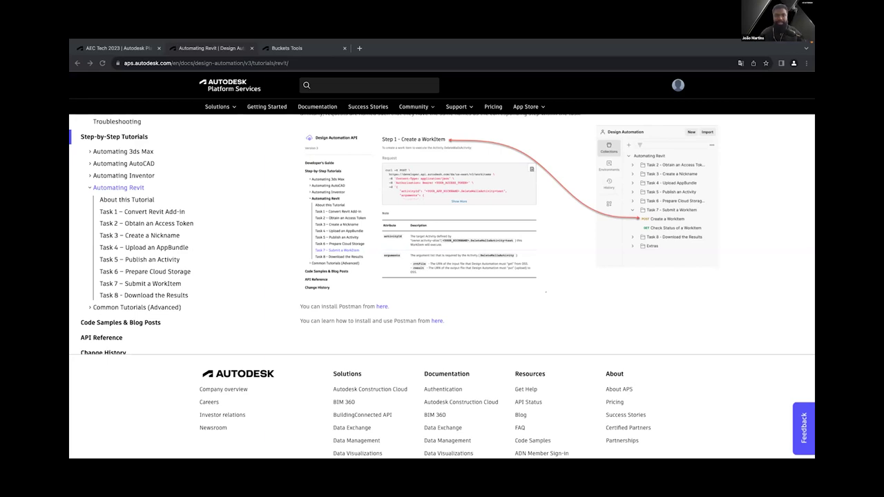
Step: Review the Insomnia and Postman collections against the Automating Revit tutorial page, and return to the Get an Access Token request in Postman
key(ctrl+Right)
key(ctrl+Right)
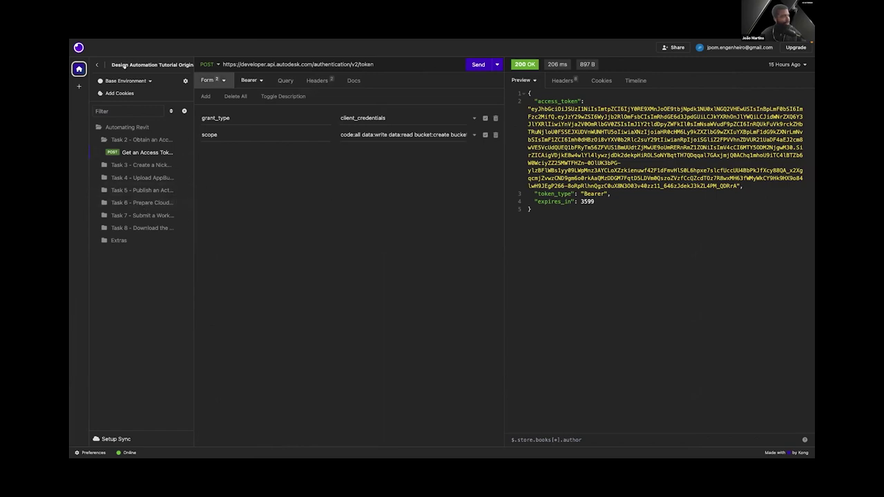
key(ctrl+Left)
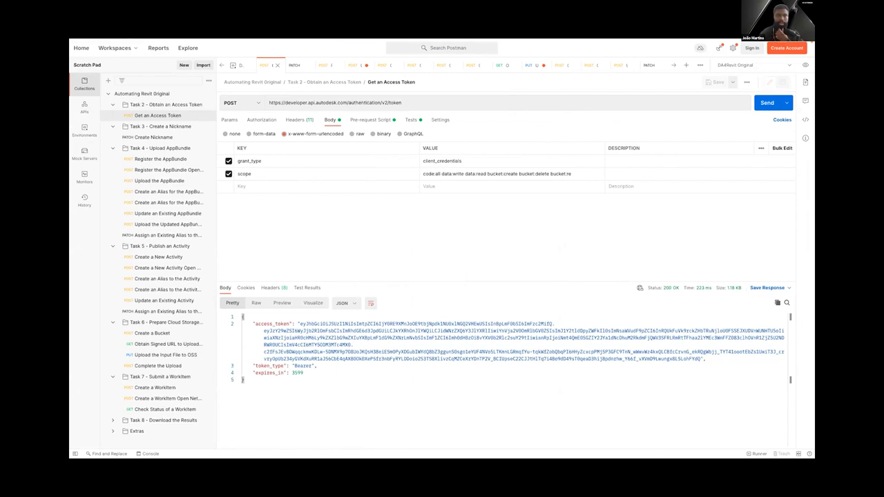
key(ctrl+Left)
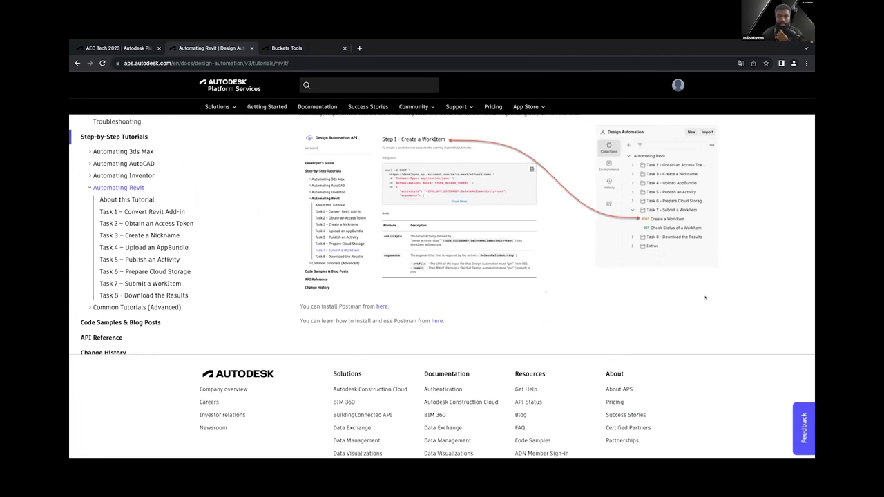
key(ctrl+Right)
key(ctrl+Left)
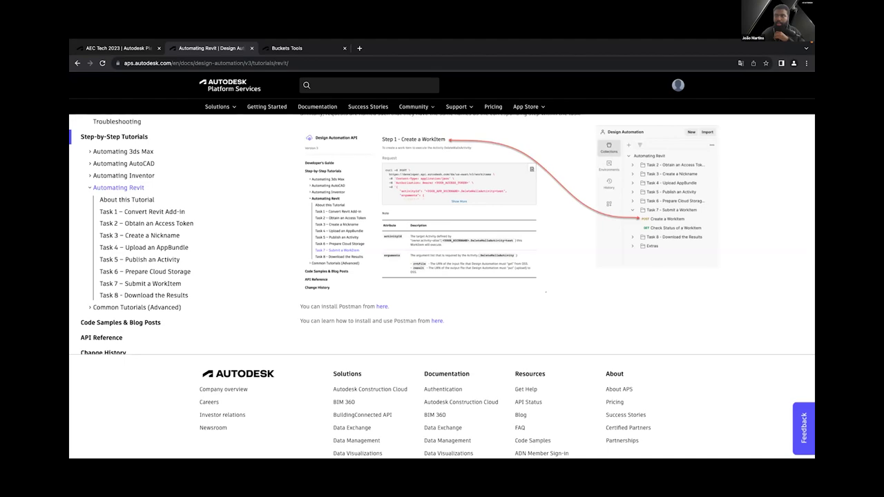
scroll(610, 324, left, 5)
key(alt+Tab)
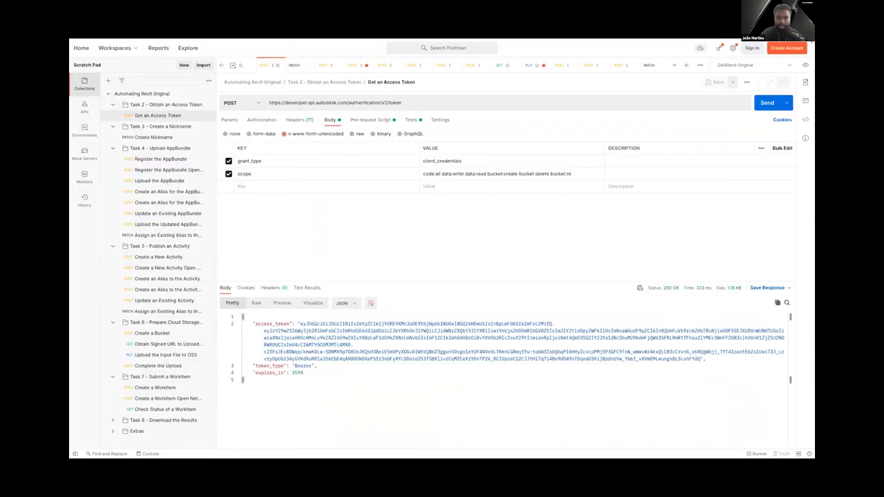